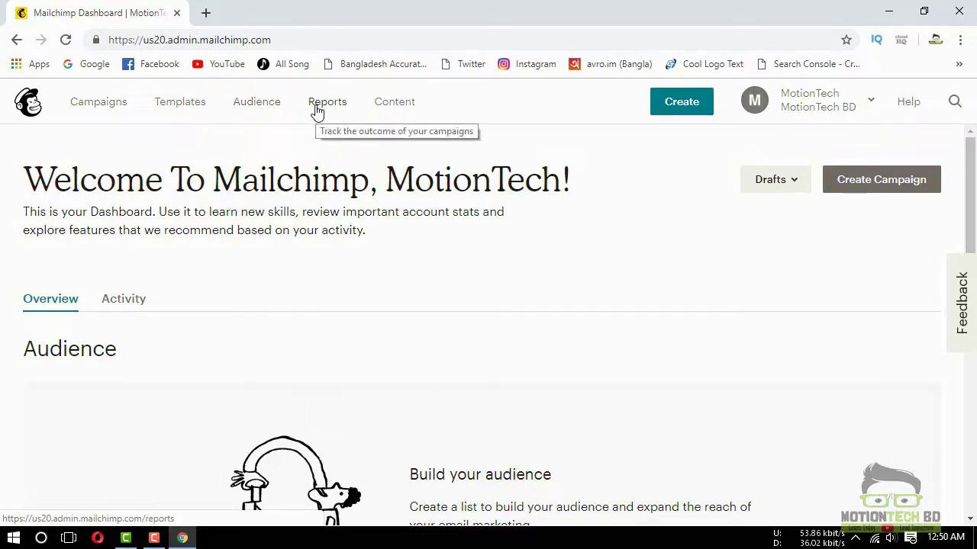
Browse the Products section of the content library, then go to the empty Templates page
click(394, 106)
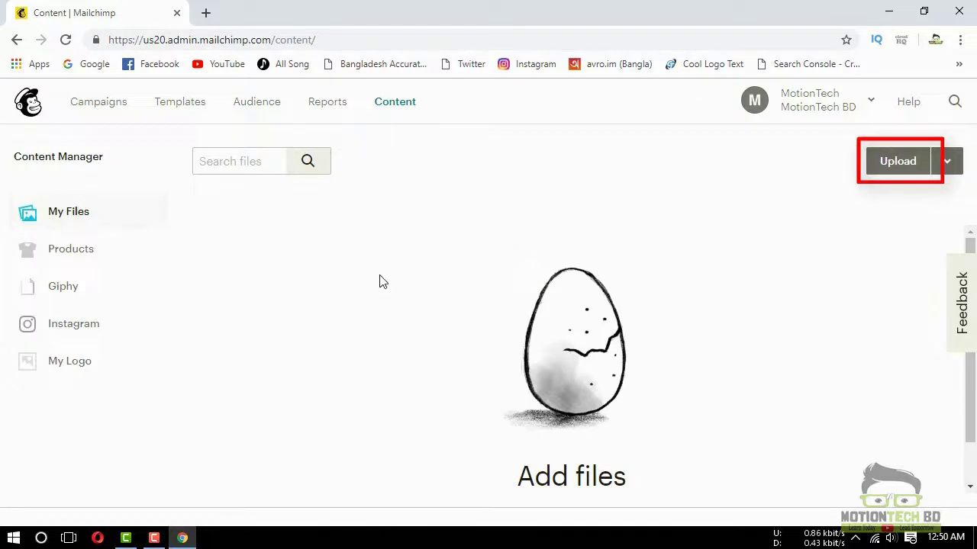
click(80, 260)
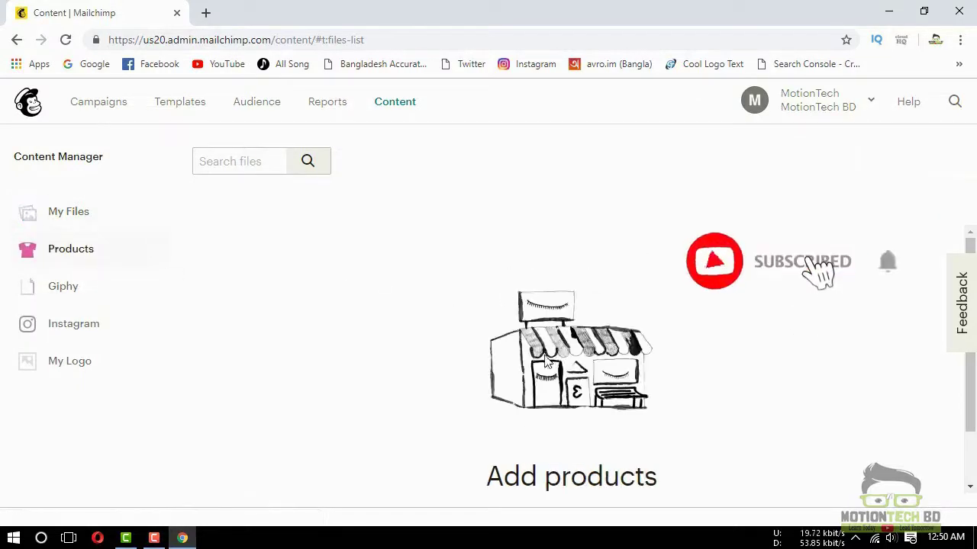
scroll(521, 355, down, 1)
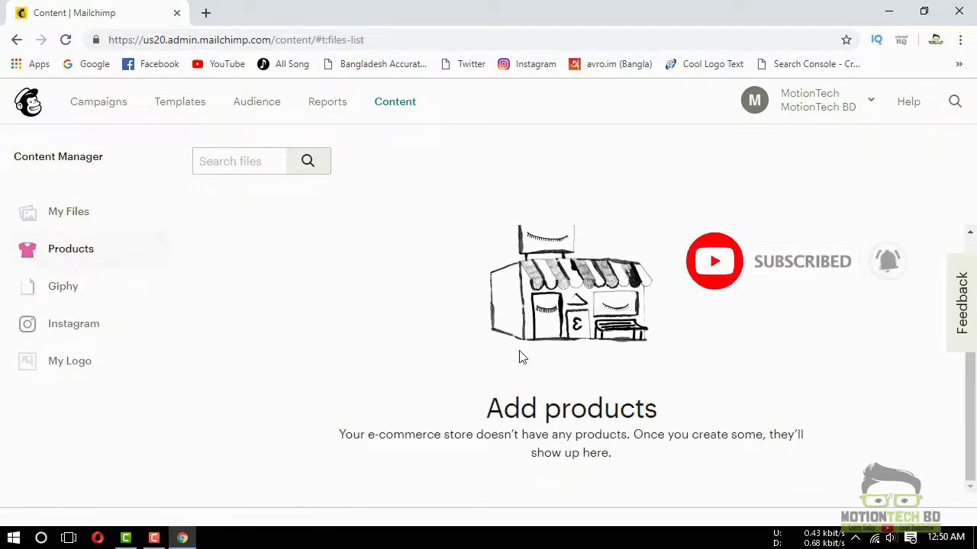
scroll(458, 340, up, 1)
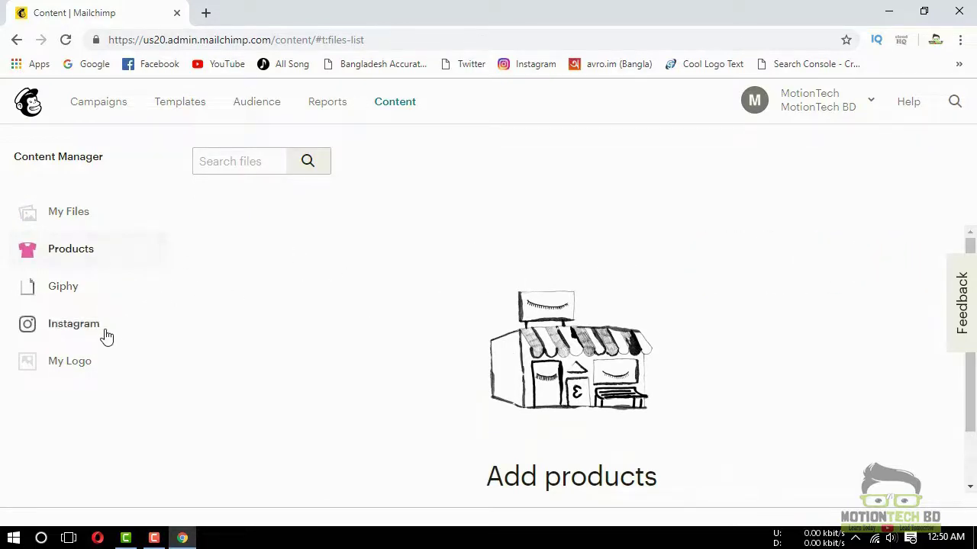
click(99, 101)
click(177, 109)
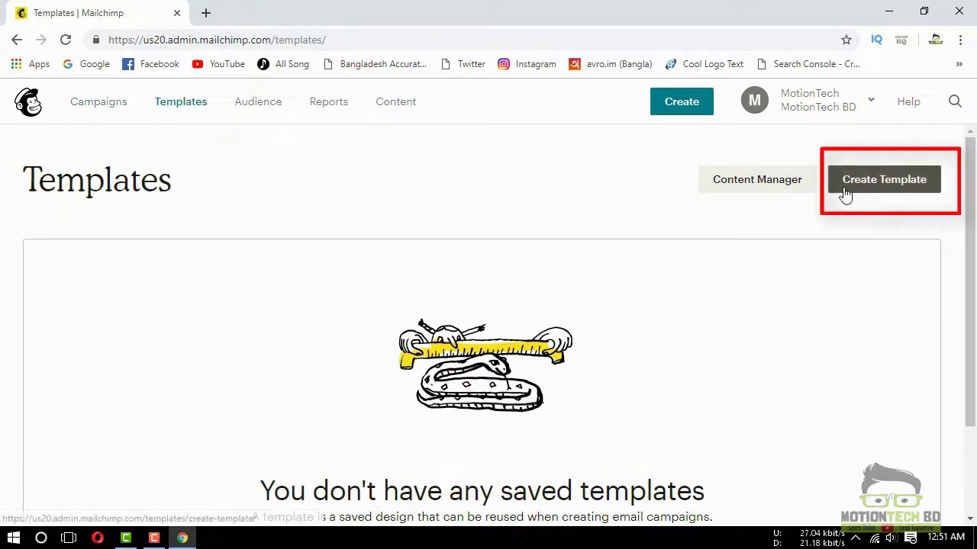
Create a new template from the Basic 1 Column layout
click(875, 191)
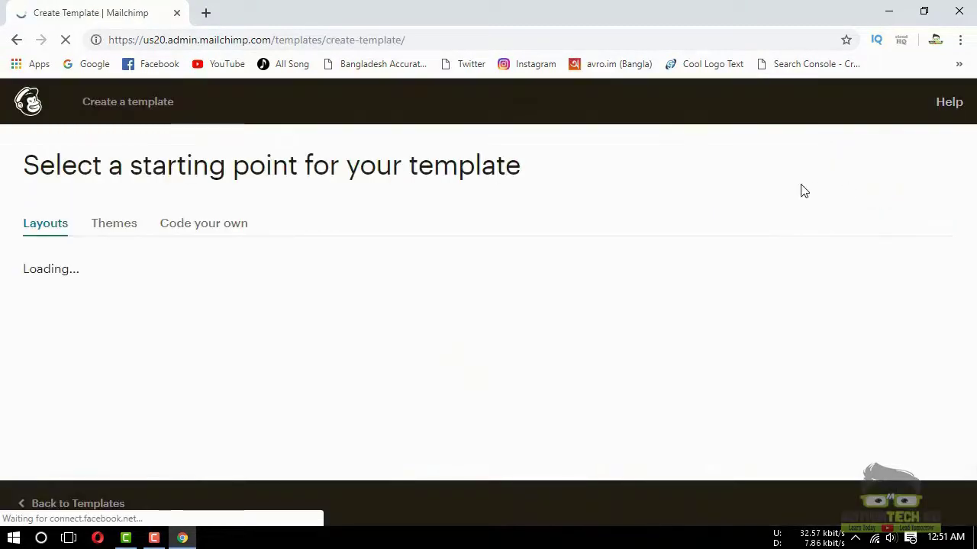
scroll(138, 391, down, 1)
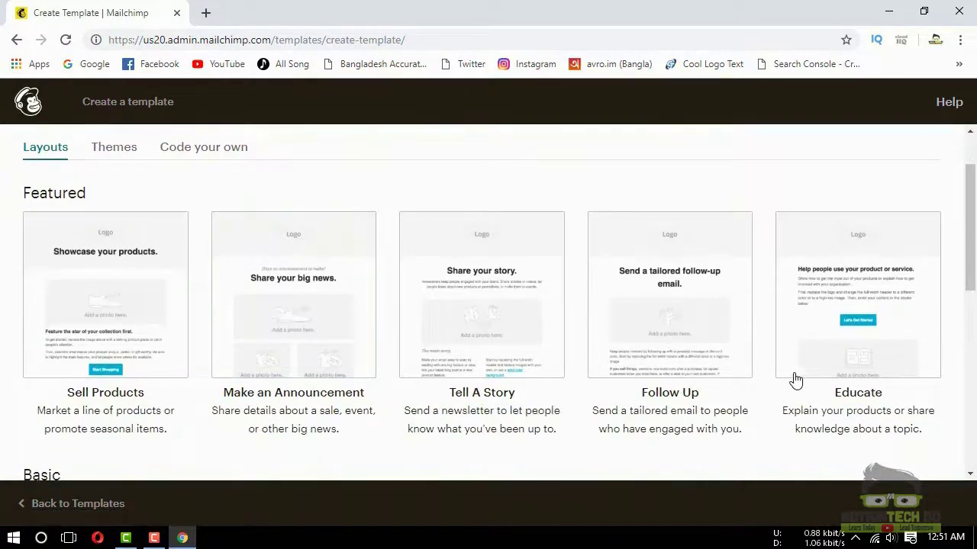
scroll(707, 390, down, 3)
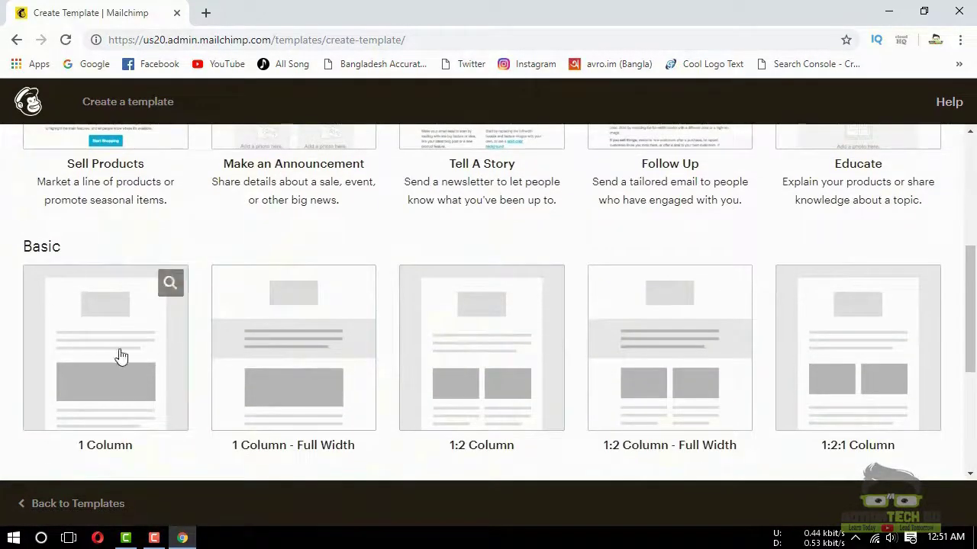
click(99, 356)
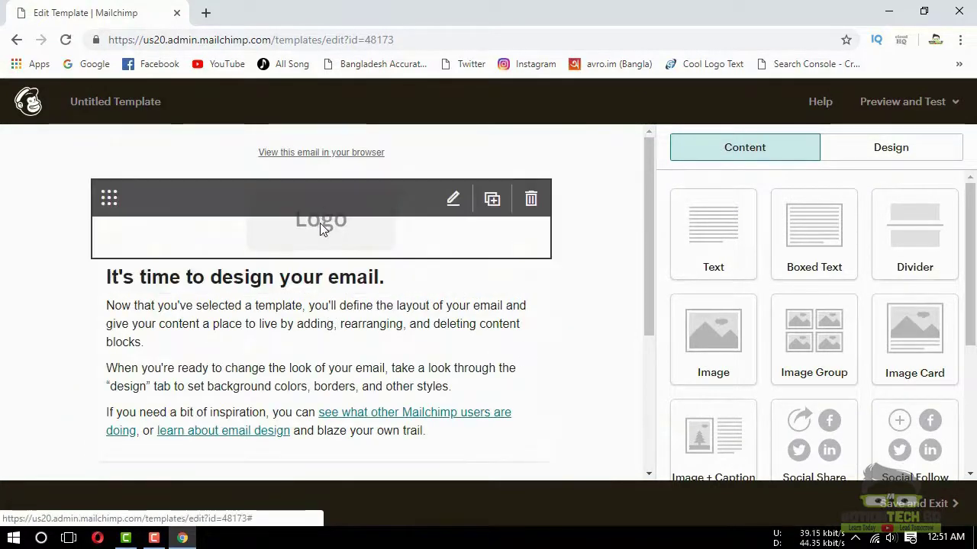
Check the logo's replacement image library, then start editing the heading block
click(454, 203)
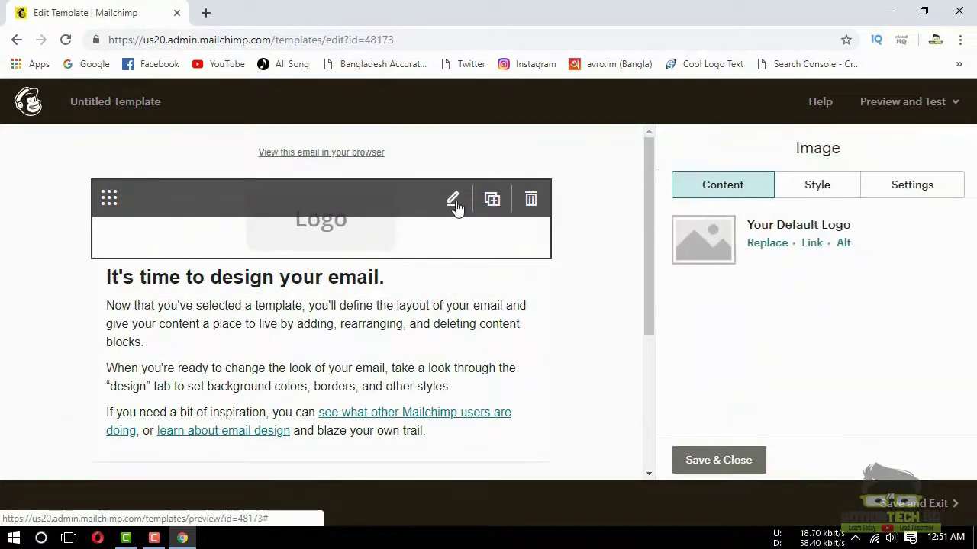
click(772, 244)
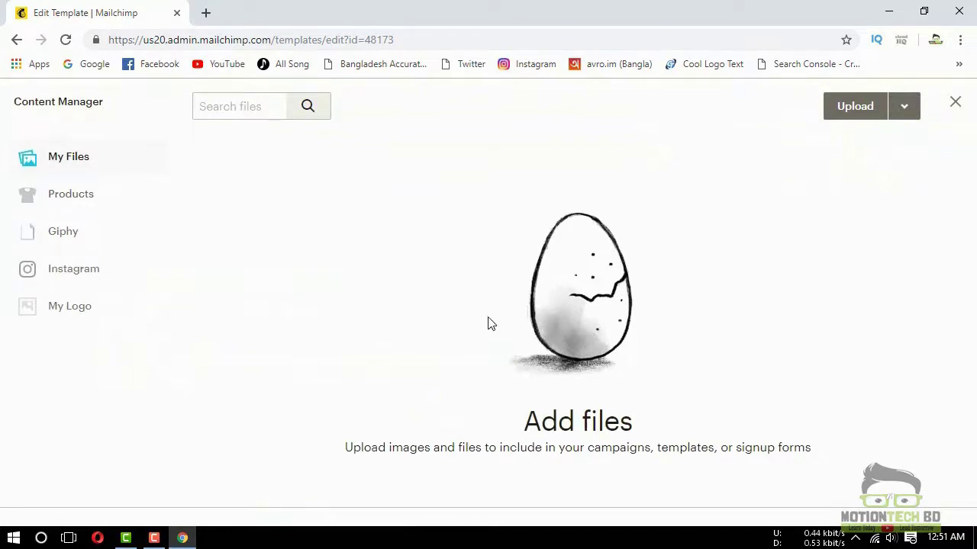
click(955, 104)
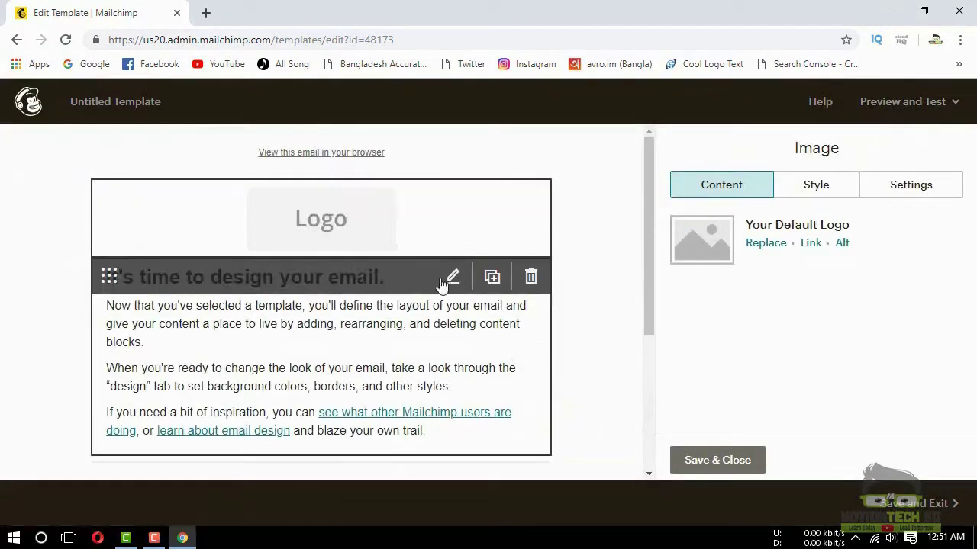
click(451, 278)
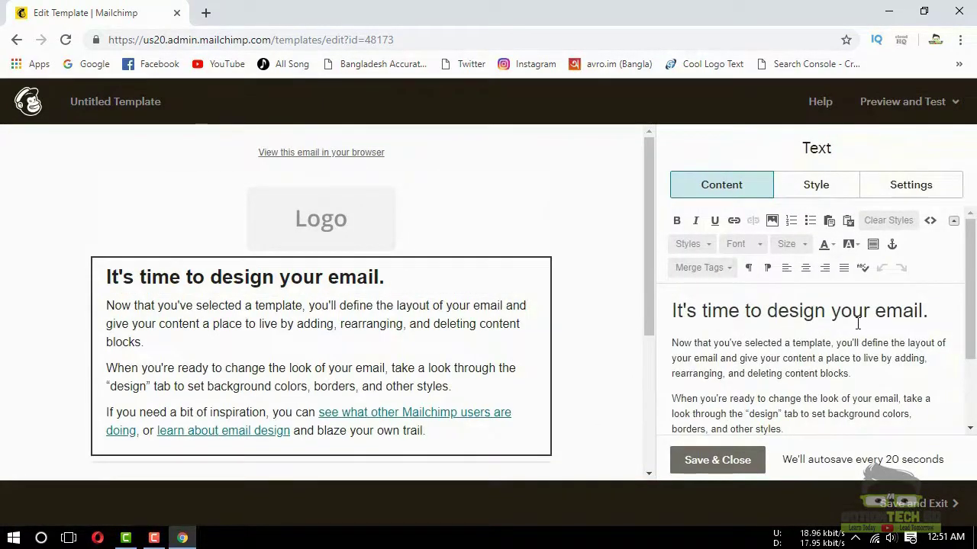
Change the heading to 'Testing Mail' and confirm the link on 'Mailchimp users are doing'
drag(946, 312, 673, 319)
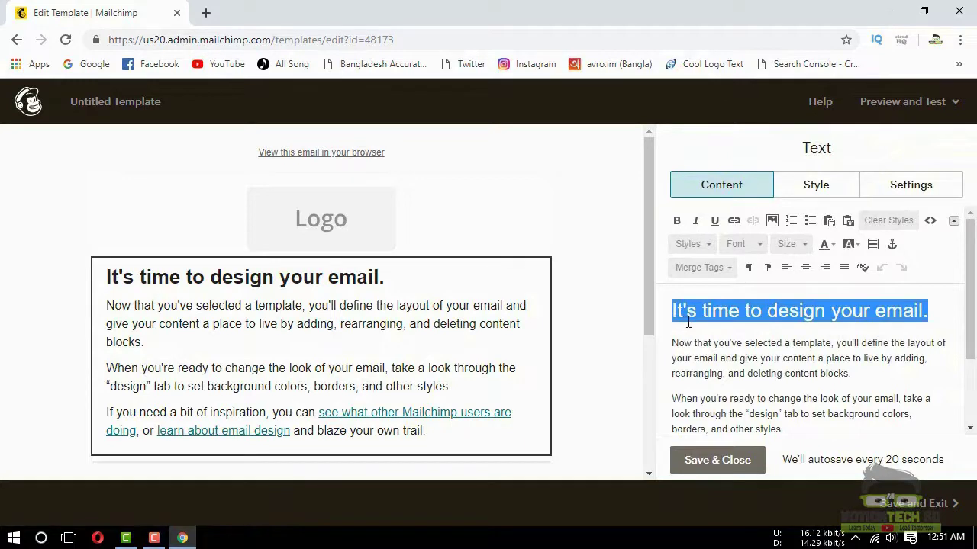
text(Testing Mail)
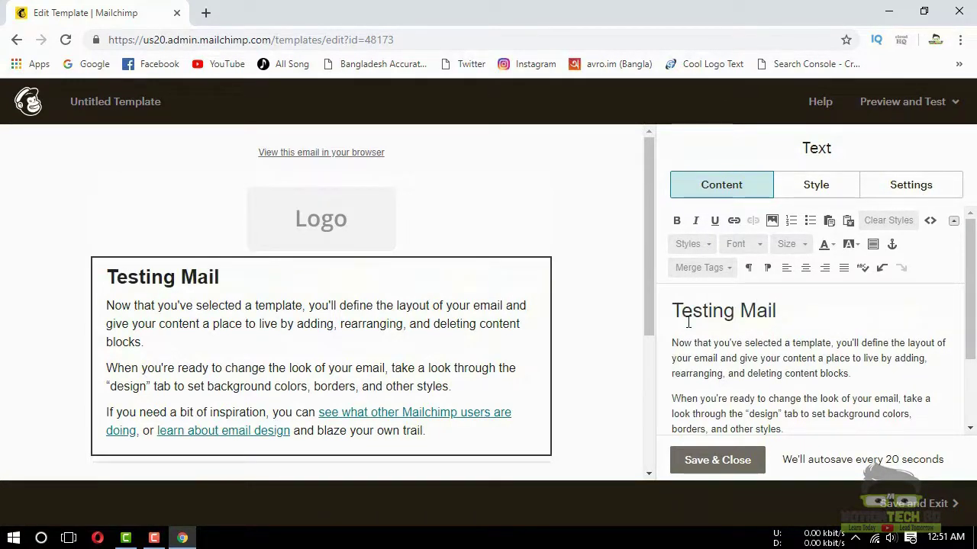
scroll(688, 355, down, 2)
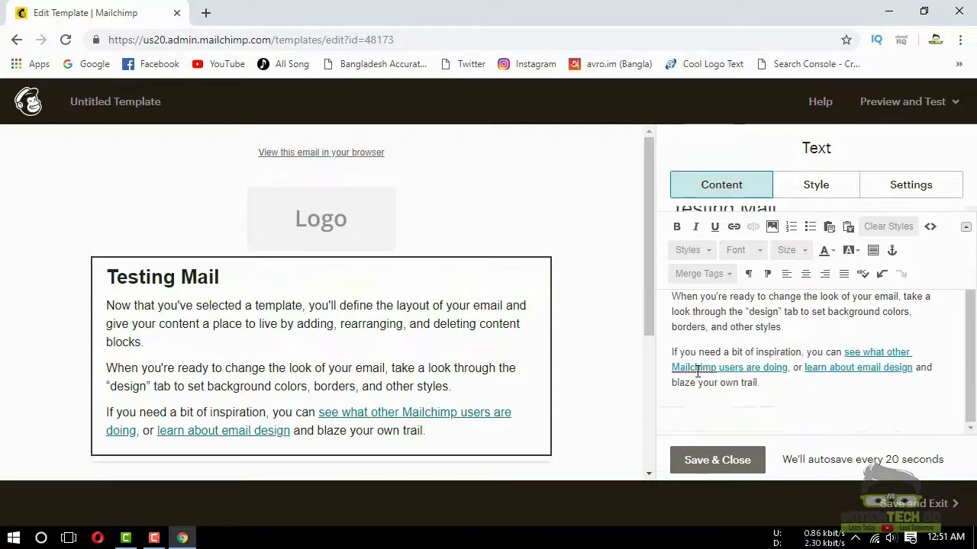
click(726, 370)
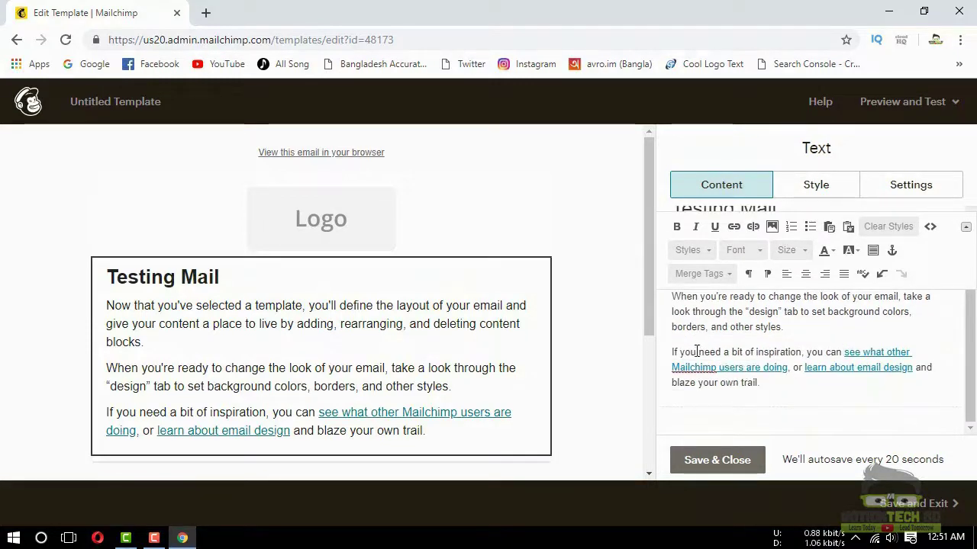
drag(673, 368, 792, 370)
click(734, 226)
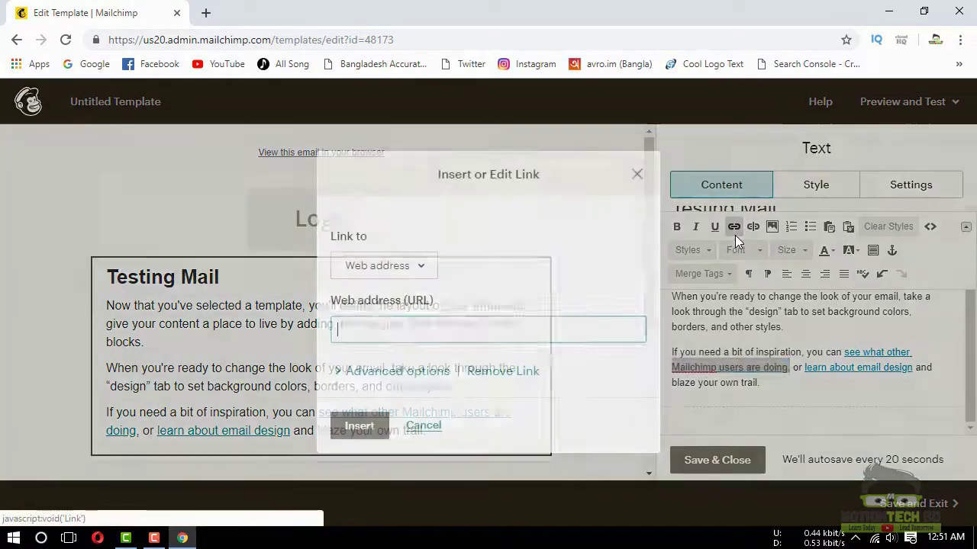
click(357, 431)
click(791, 374)
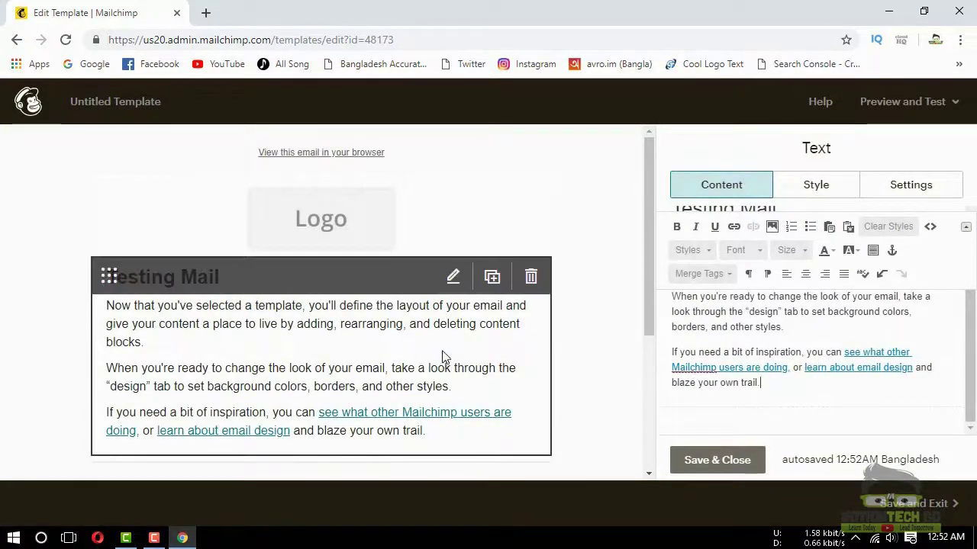
scroll(451, 358, down, 2)
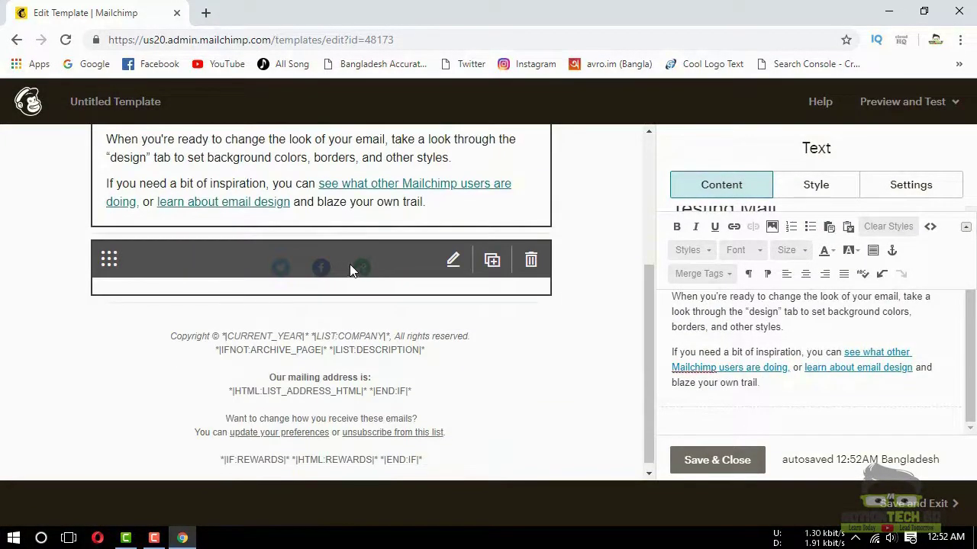
Change the first Social Follow link to SoundCloud
click(482, 261)
click(755, 237)
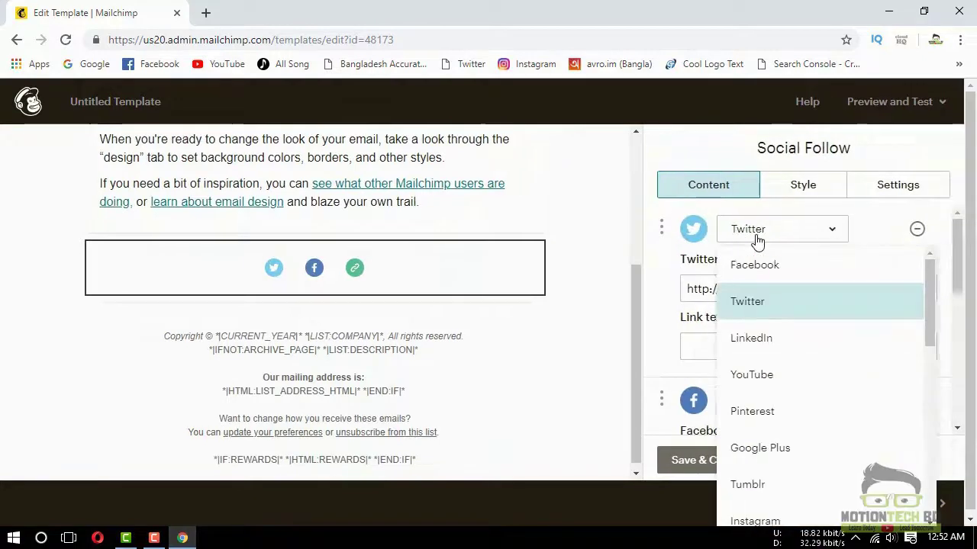
scroll(762, 463, down, 2)
click(763, 444)
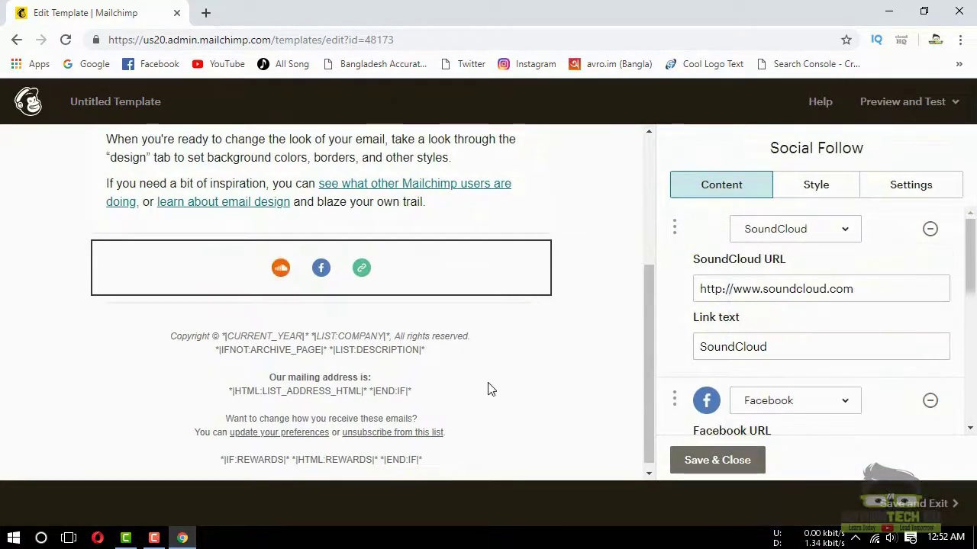
Add an Email service to the Social Follow block and close its settings
scroll(788, 368, down, 2)
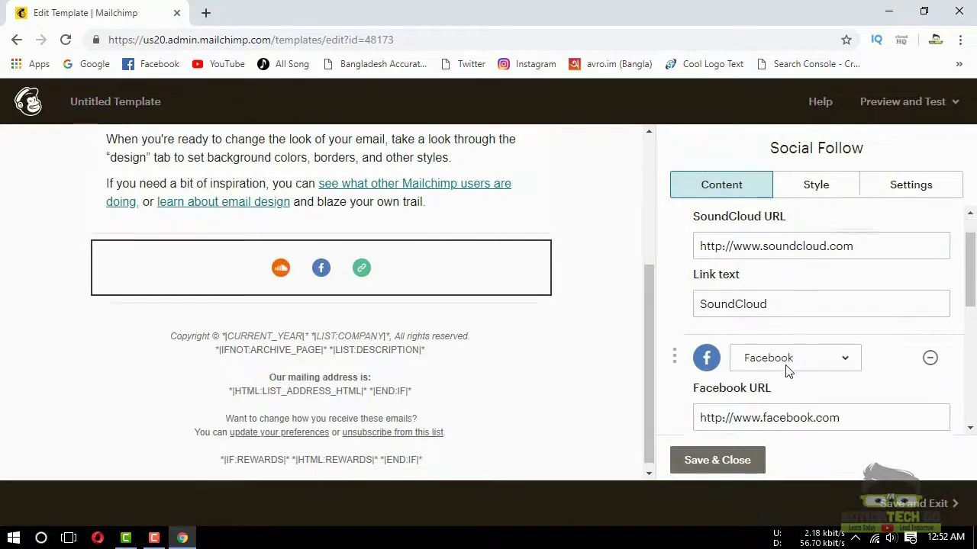
scroll(789, 373, down, 2)
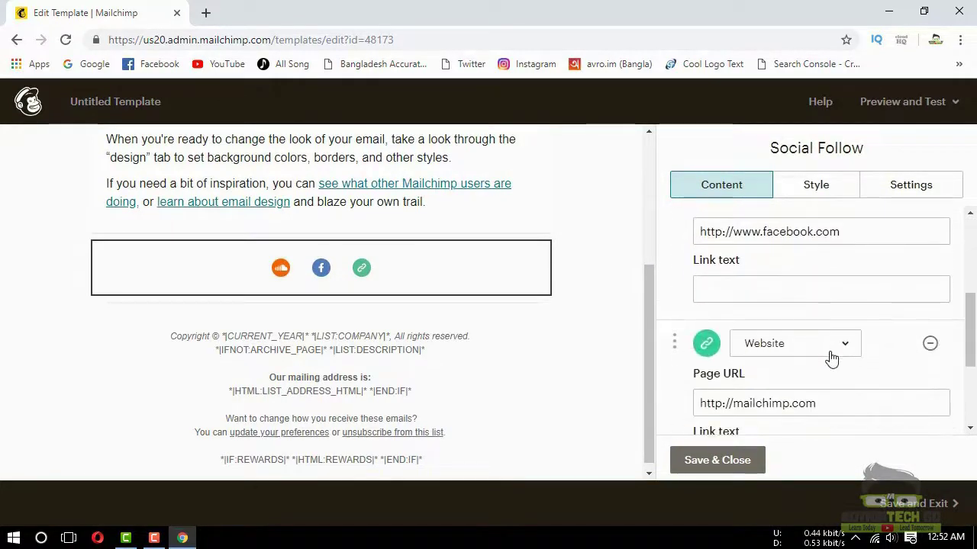
scroll(832, 359, down, 3)
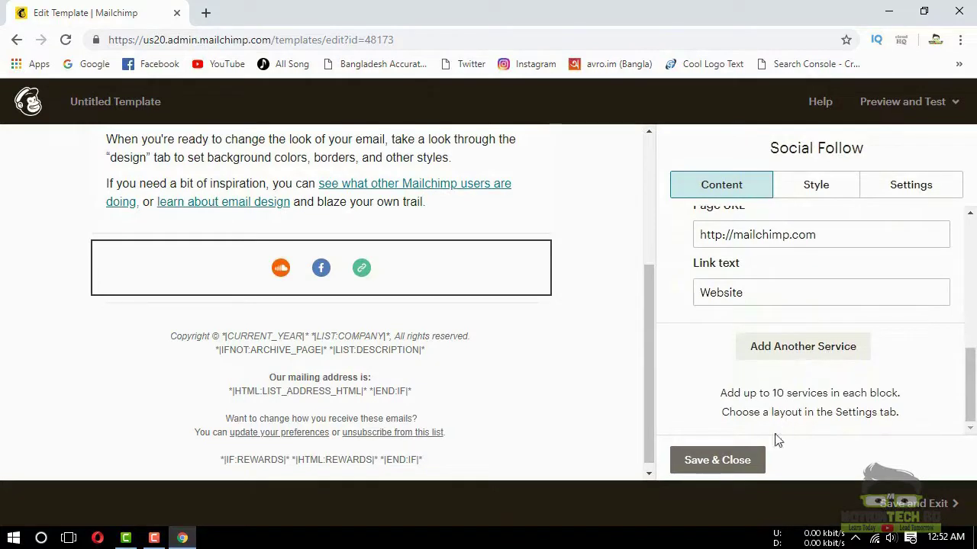
click(804, 347)
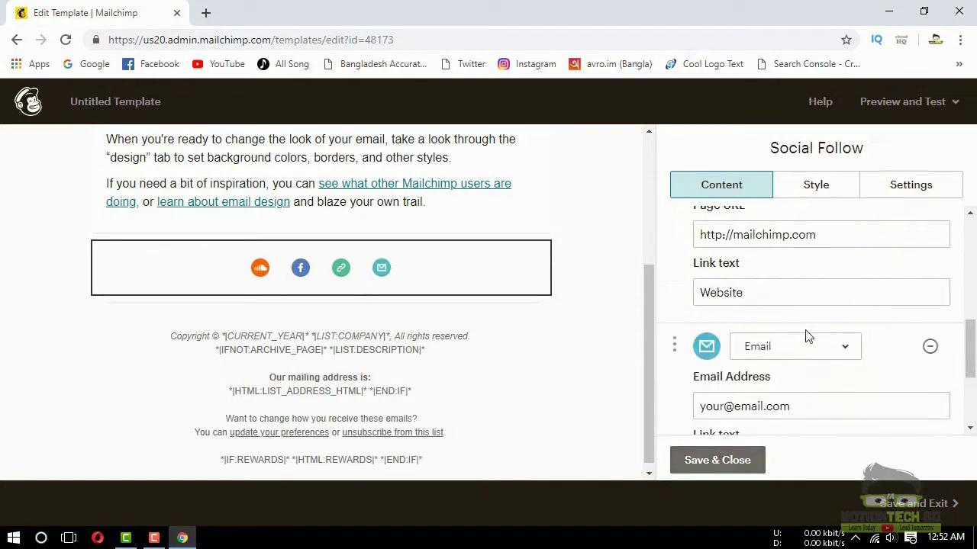
scroll(809, 336, down, 2)
click(745, 462)
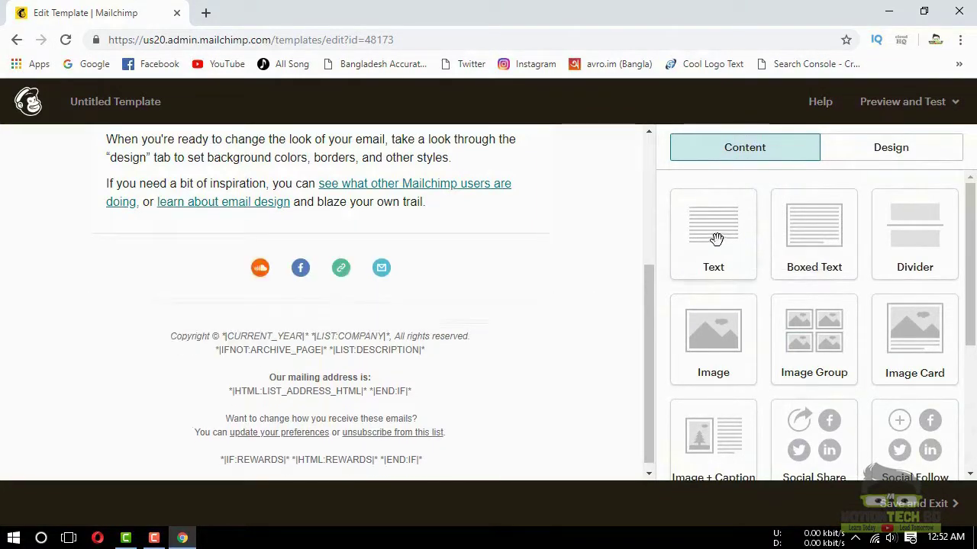
Add a text block under the social icons and replace the footer's mailing address with 'Testing'
drag(730, 242, 492, 298)
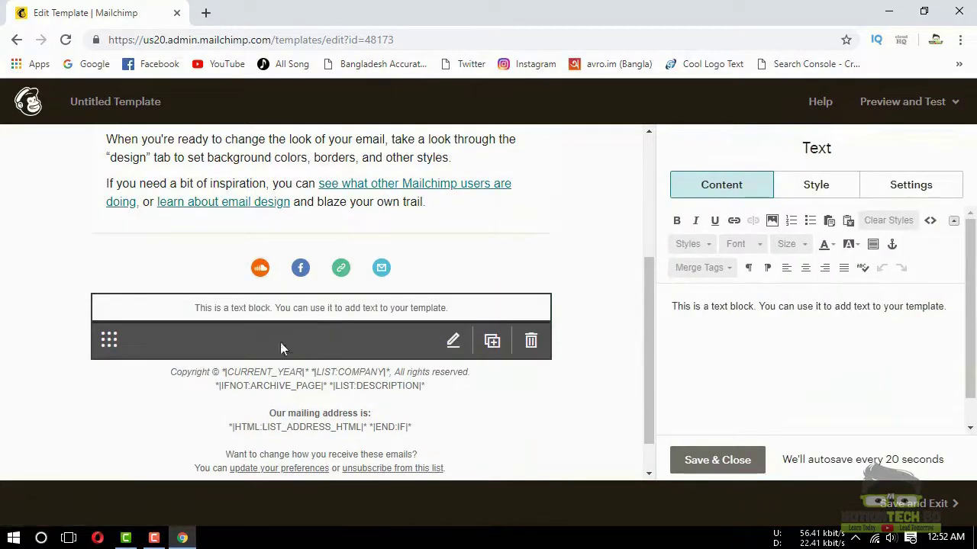
scroll(315, 399, down, 1)
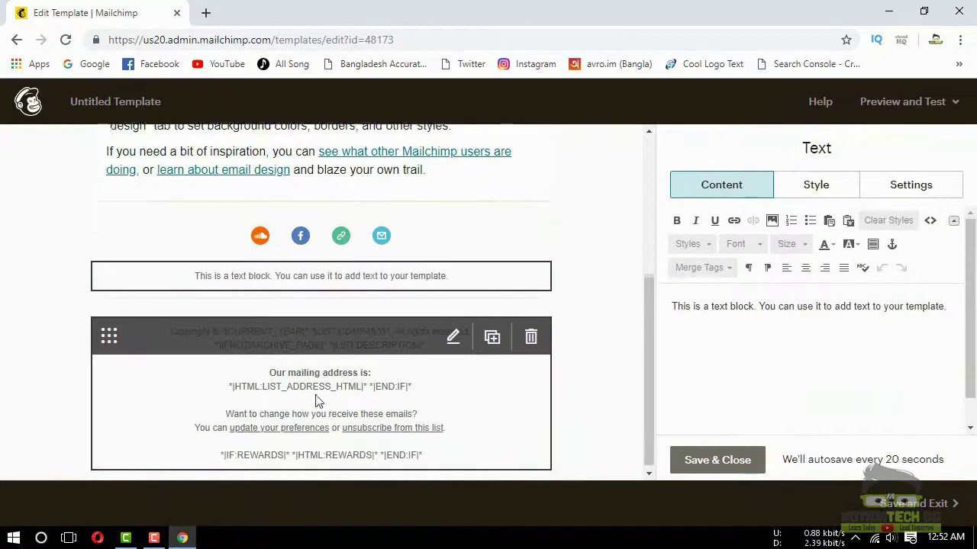
click(449, 341)
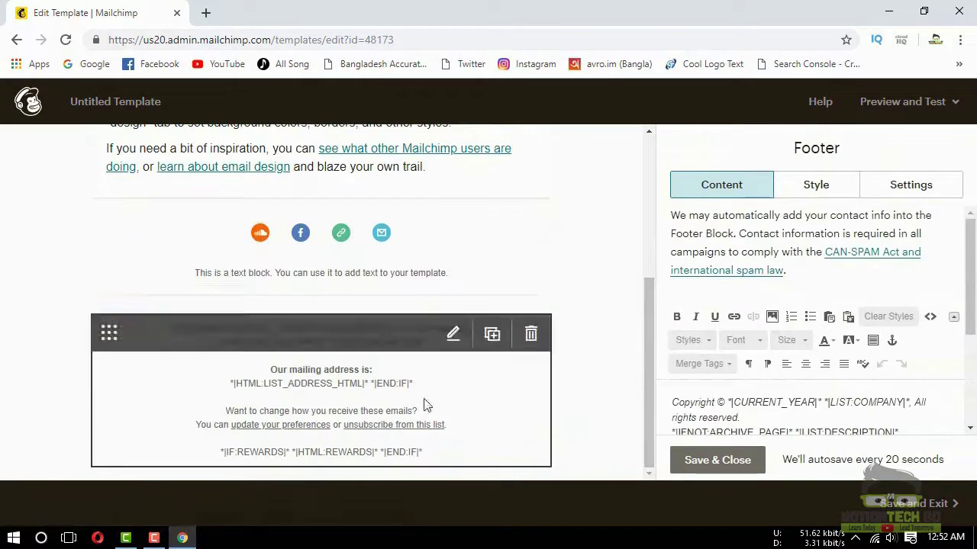
click(782, 387)
scroll(785, 350, down, 1)
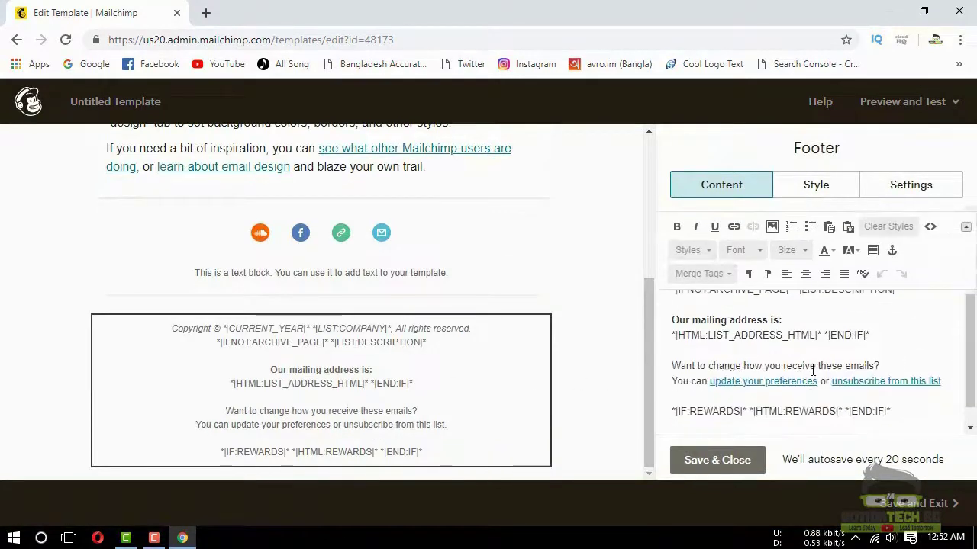
triple_click(669, 342)
key(BackSpace)
text(Testing)
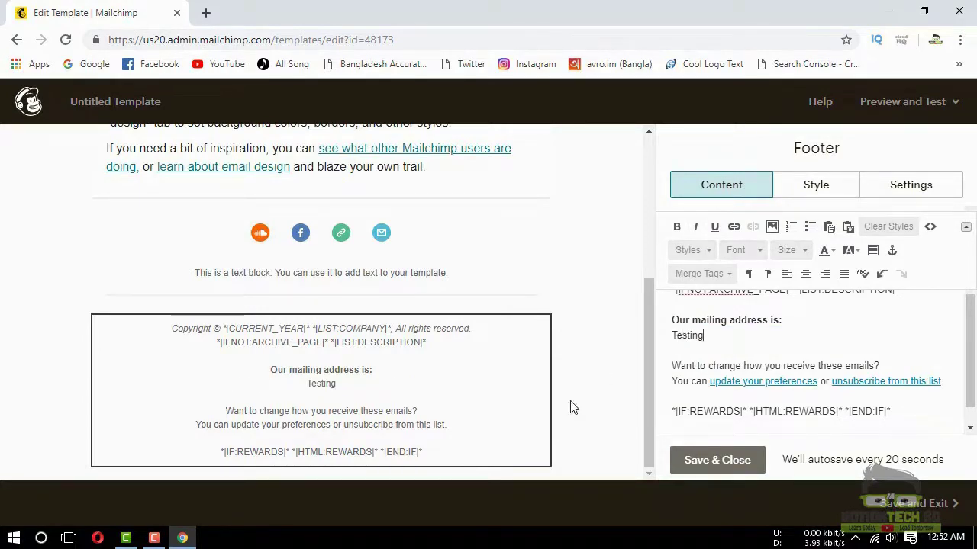
click(718, 461)
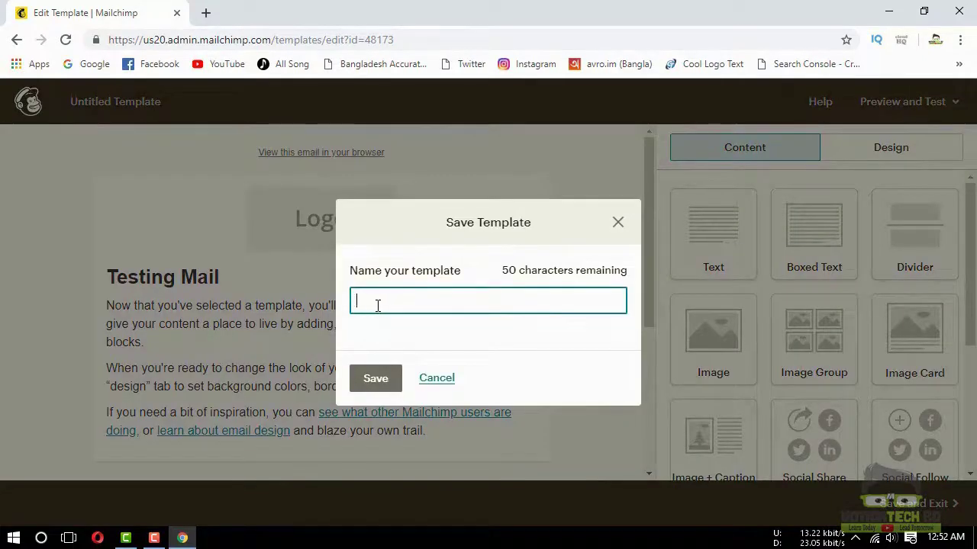
Name the template 'Tem 1' and save it
text(Te)
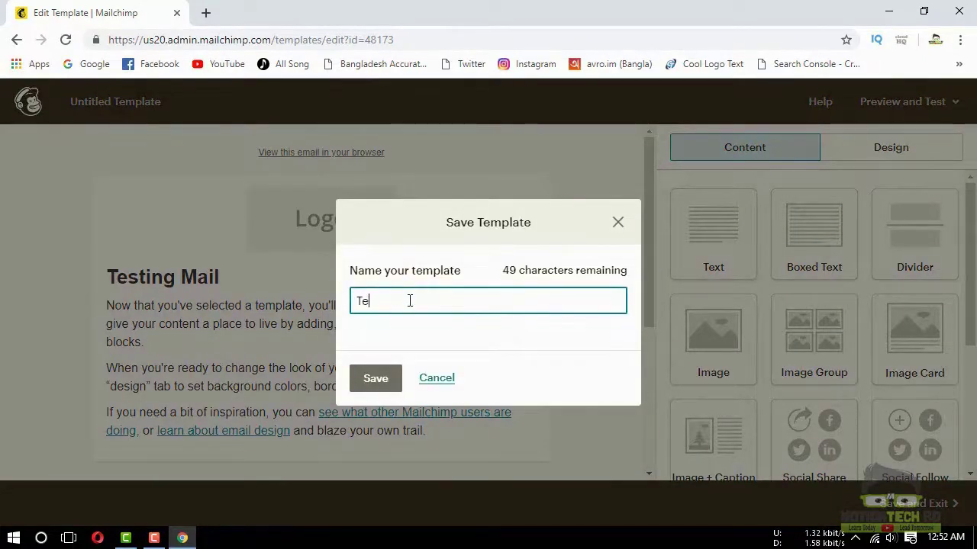
text(n)
key(BackSpace)
text(m 1)
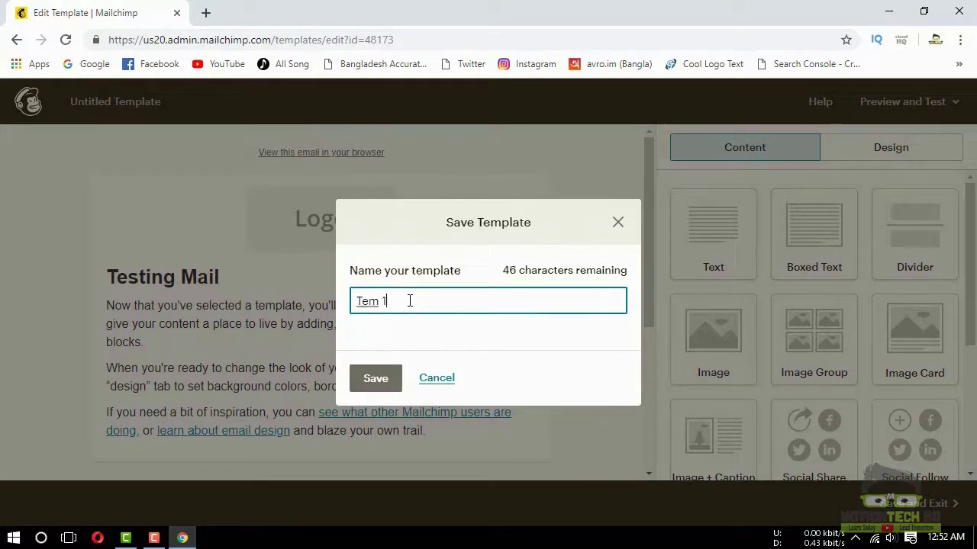
click(374, 380)
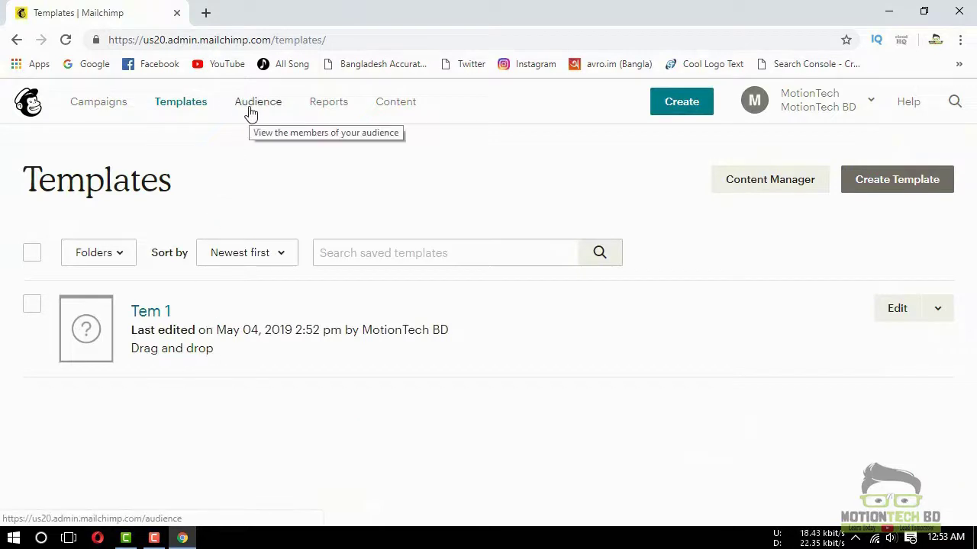
Go to the empty Audiences page and start creating a new audience
click(251, 113)
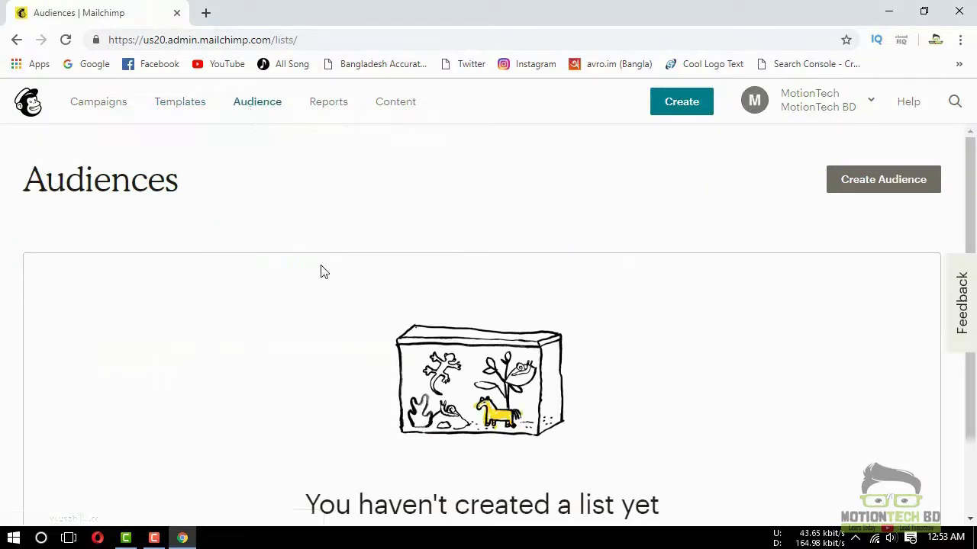
scroll(308, 289, down, 1)
scroll(343, 303, up, 1)
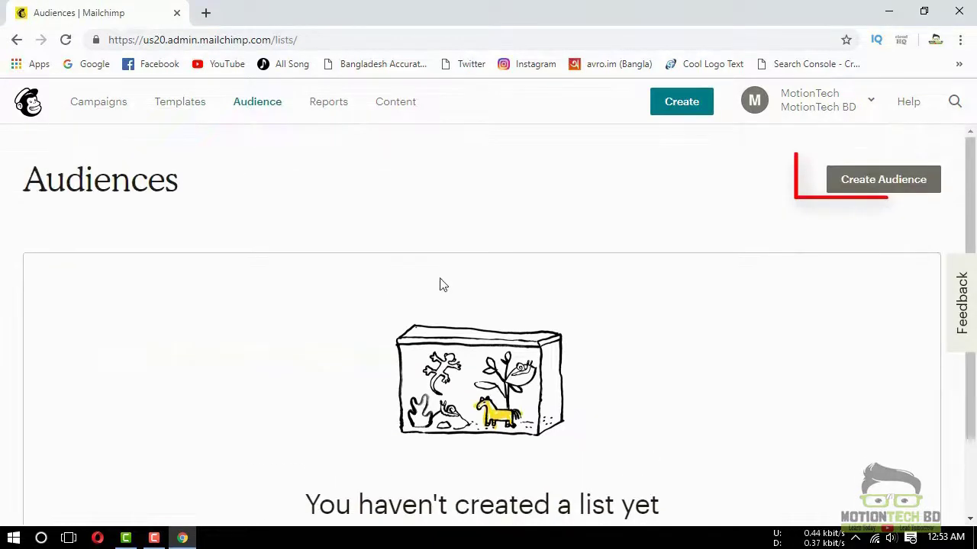
click(836, 183)
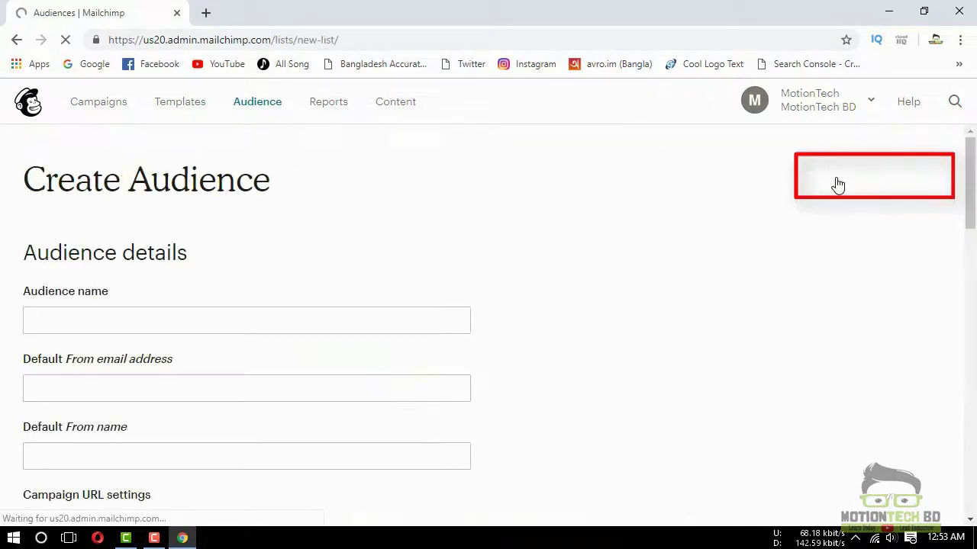
Enter 'For Seminar 01' as the audience name, dismissing the unwanted suggestion
click(89, 318)
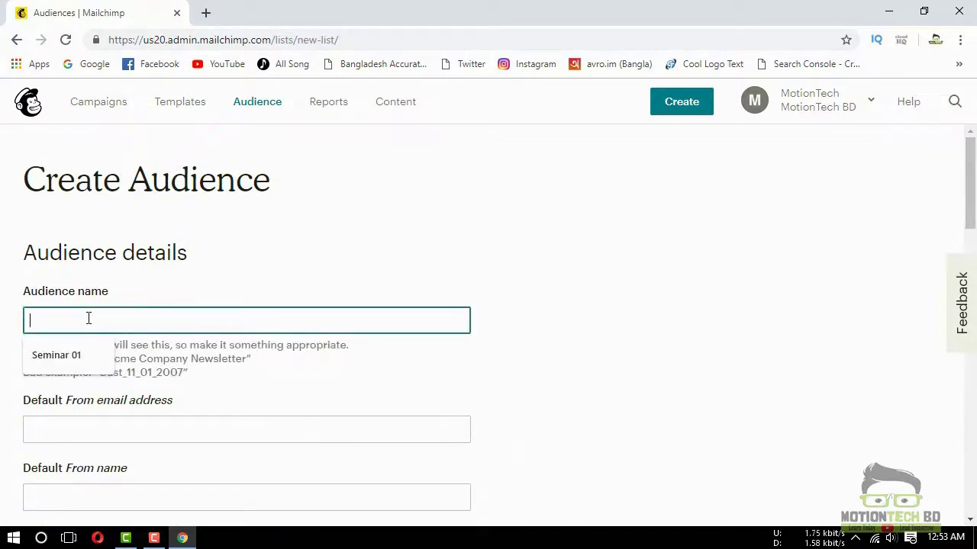
click(258, 391)
click(126, 311)
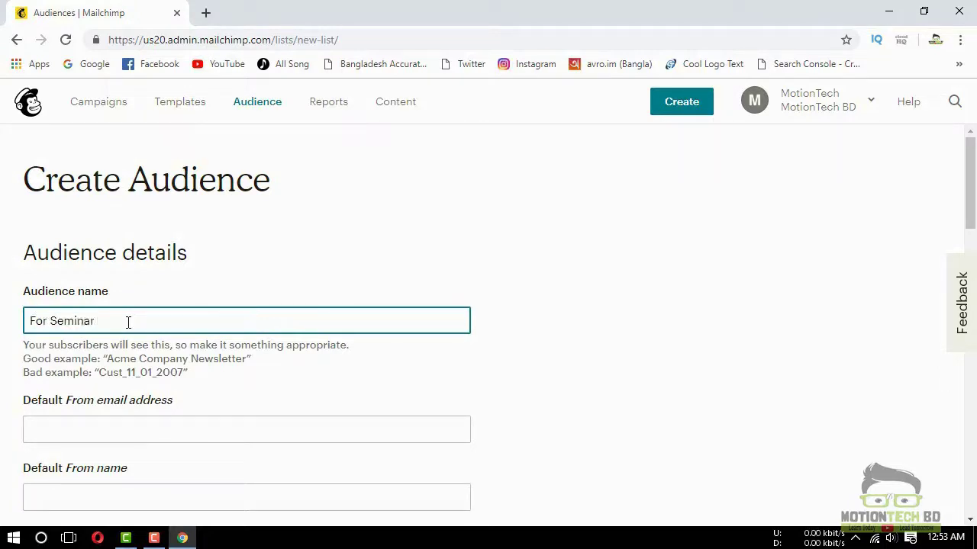
Fill in the default sender e-mail and sender name from the autofill suggestions
click(110, 427)
click(109, 464)
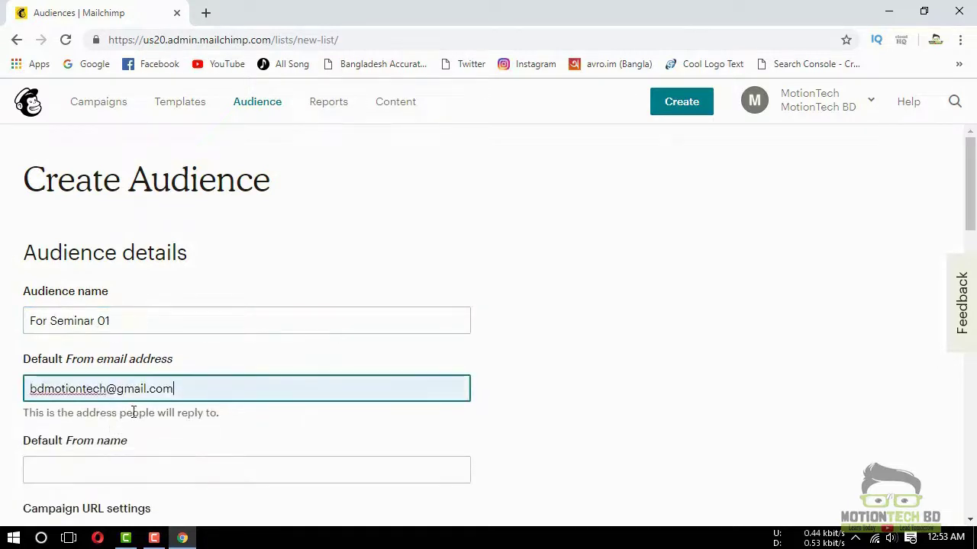
scroll(229, 404, down, 1)
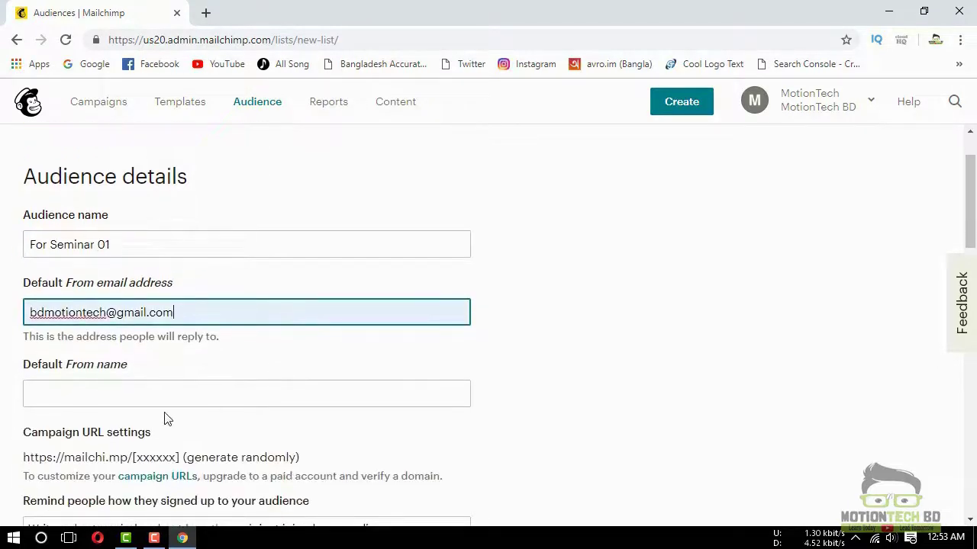
click(163, 402)
click(76, 428)
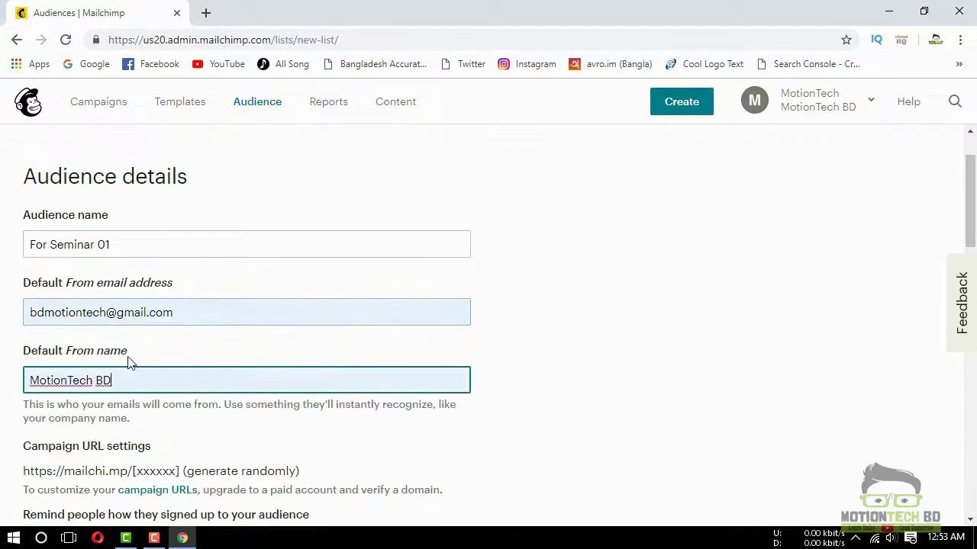
scroll(191, 374, down, 1)
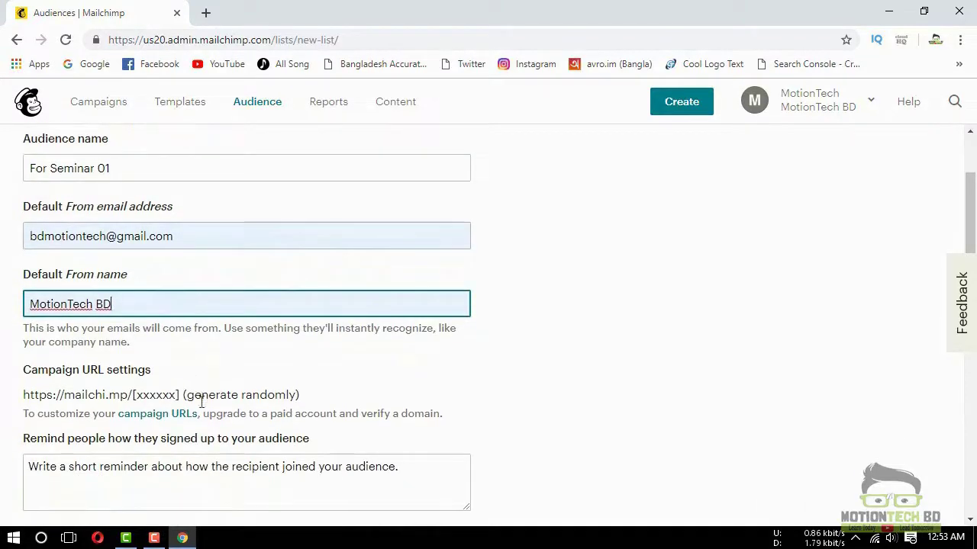
Open and close the help article about campaign URLs
click(139, 419)
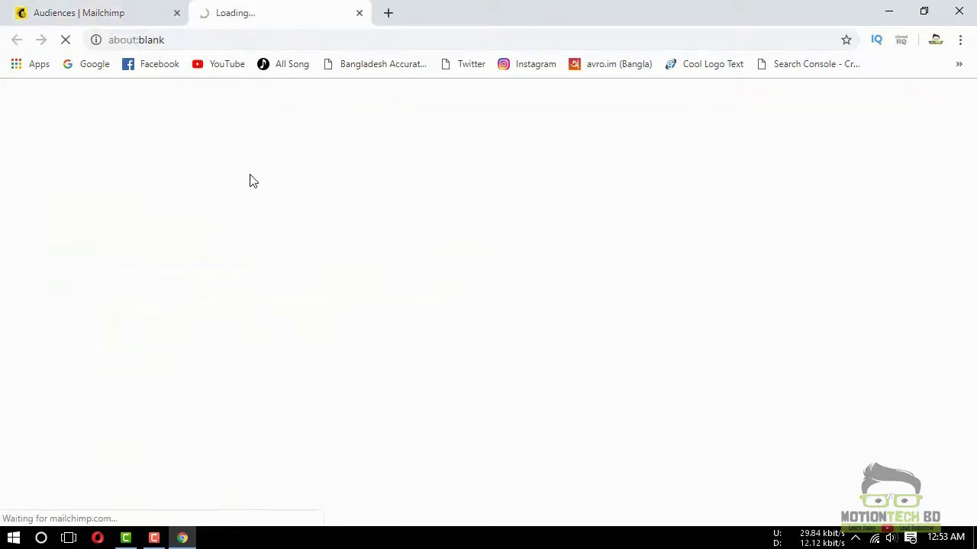
click(360, 13)
scroll(166, 282, down, 2)
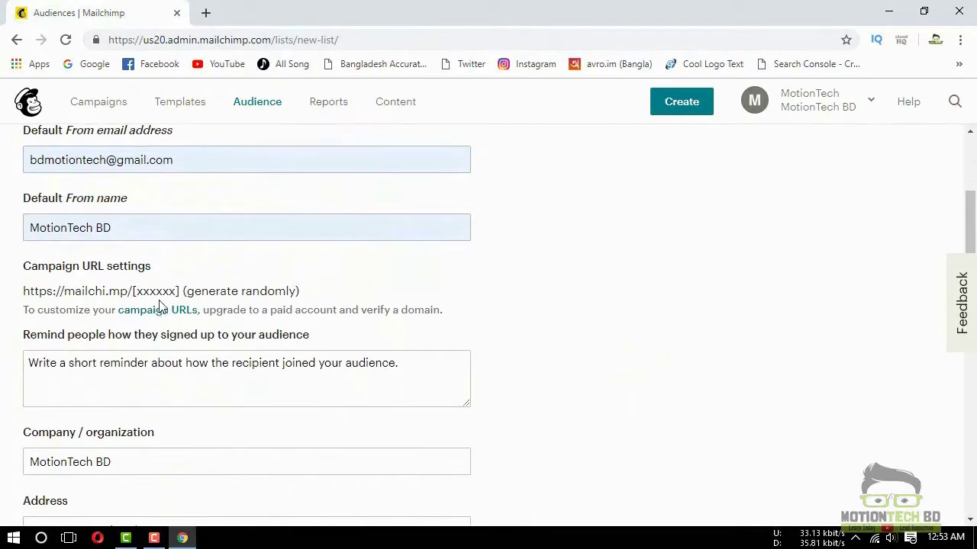
Enter 'From Youtube.' as the signup reminder and save the For Seminar 01 audience
click(90, 374)
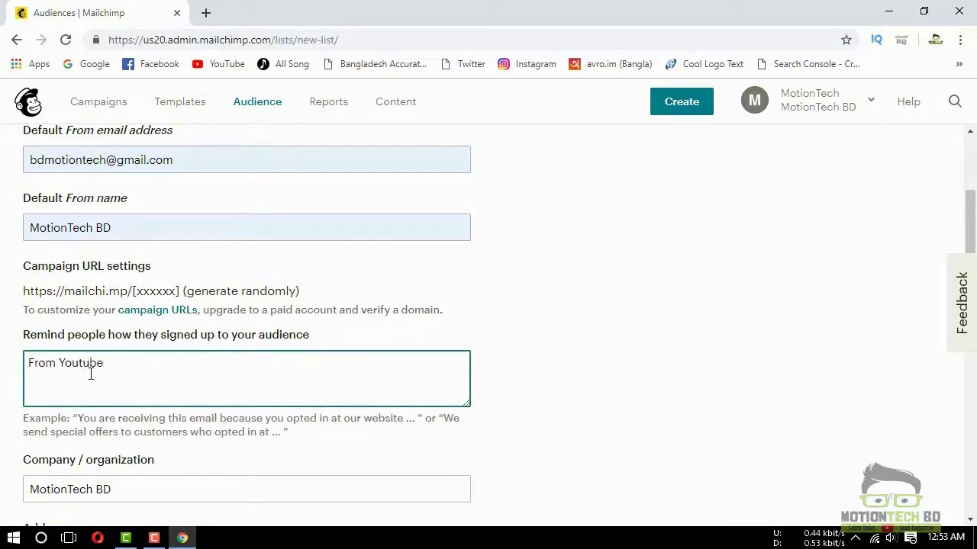
scroll(222, 362, down, 2)
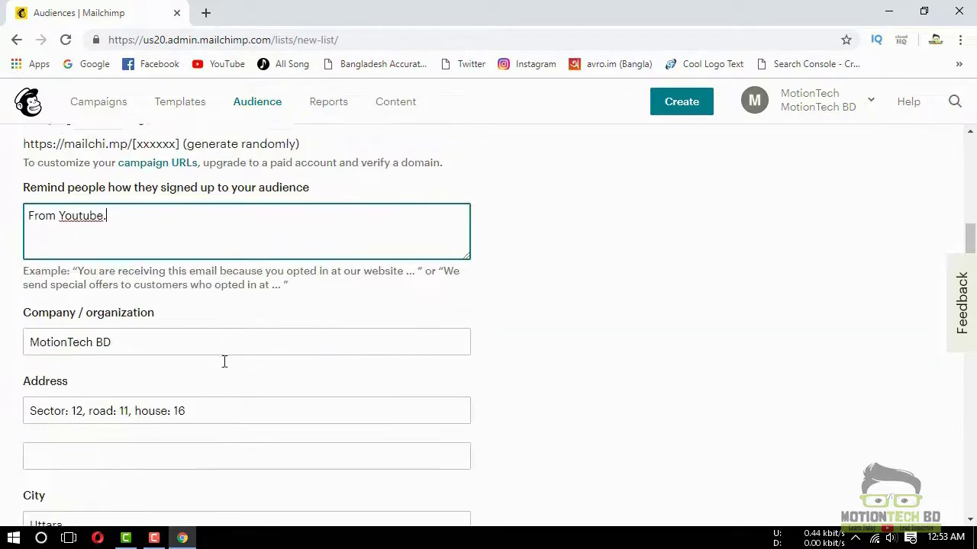
scroll(174, 328, down, 6)
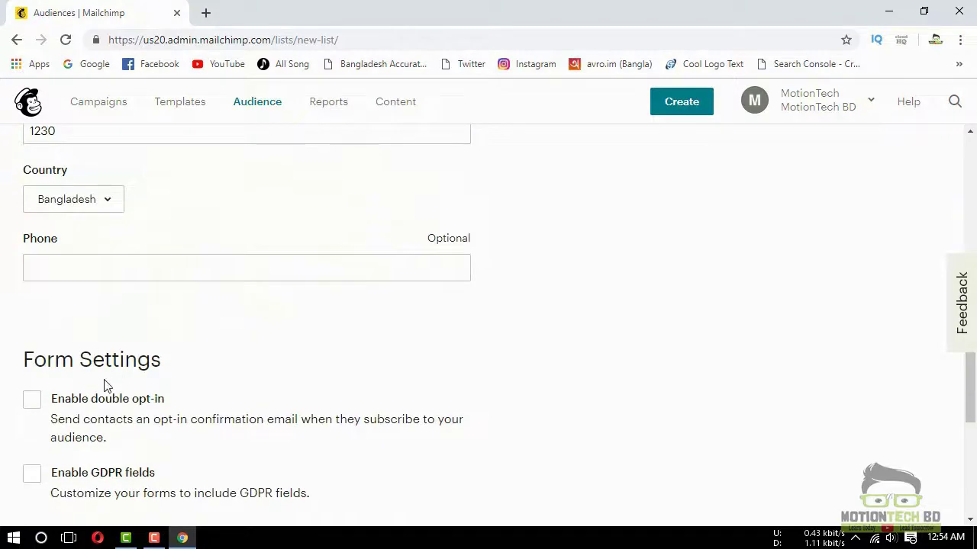
scroll(108, 386, down, 5)
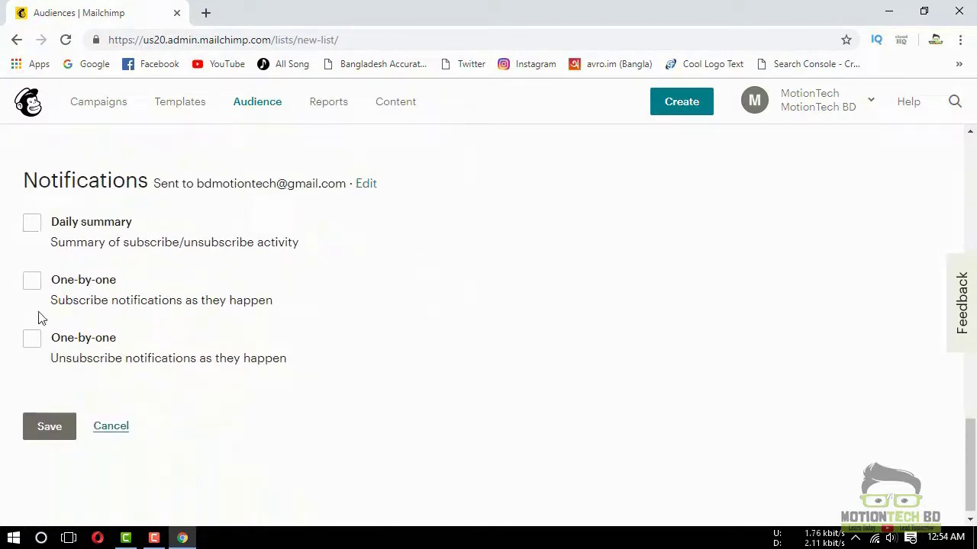
click(50, 427)
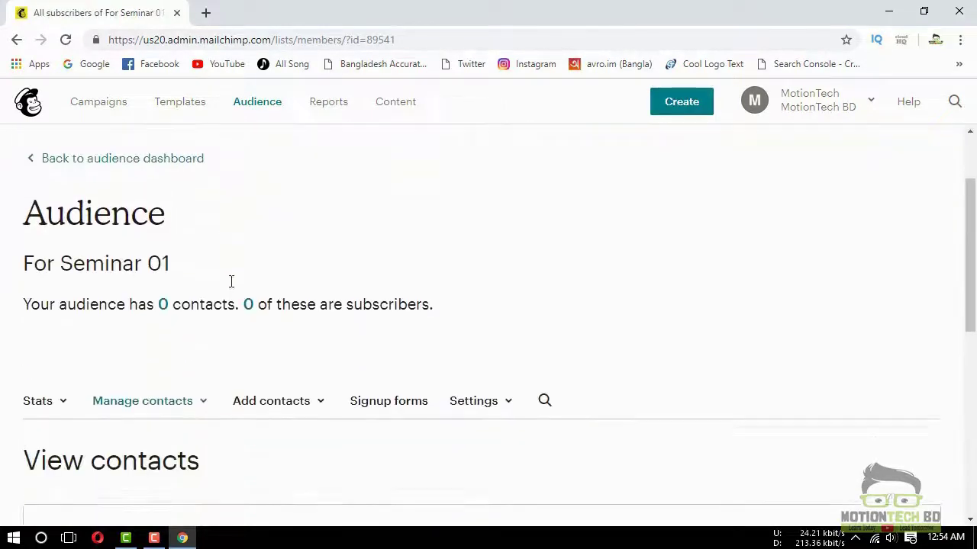
Start a contact import into the empty For Seminar 01 audience
scroll(99, 228, down, 1)
scroll(78, 310, down, 2)
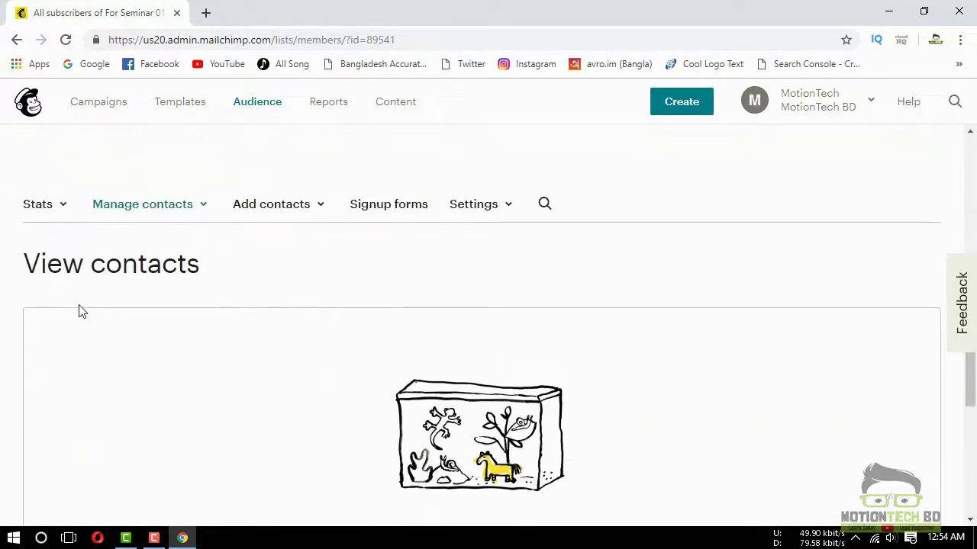
scroll(335, 324, down, 3)
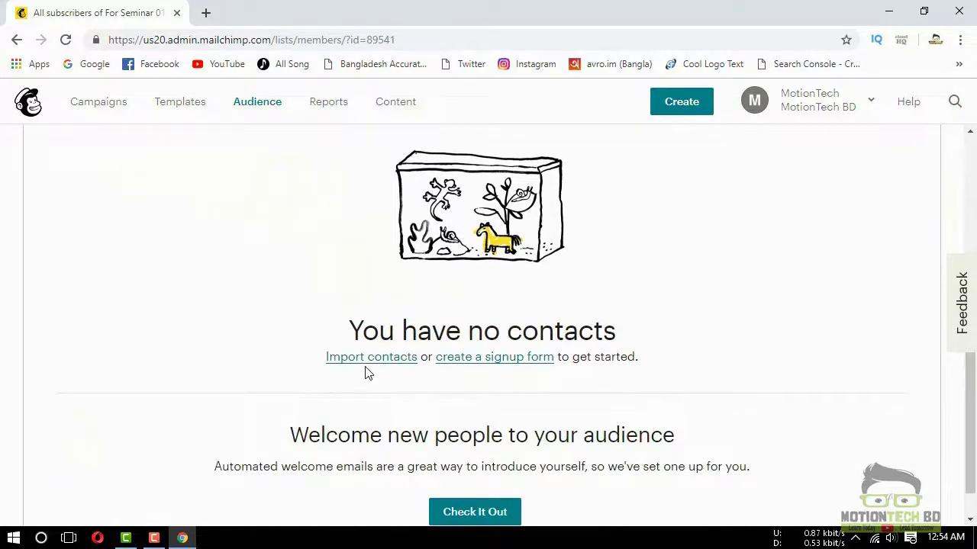
scroll(428, 393, down, 1)
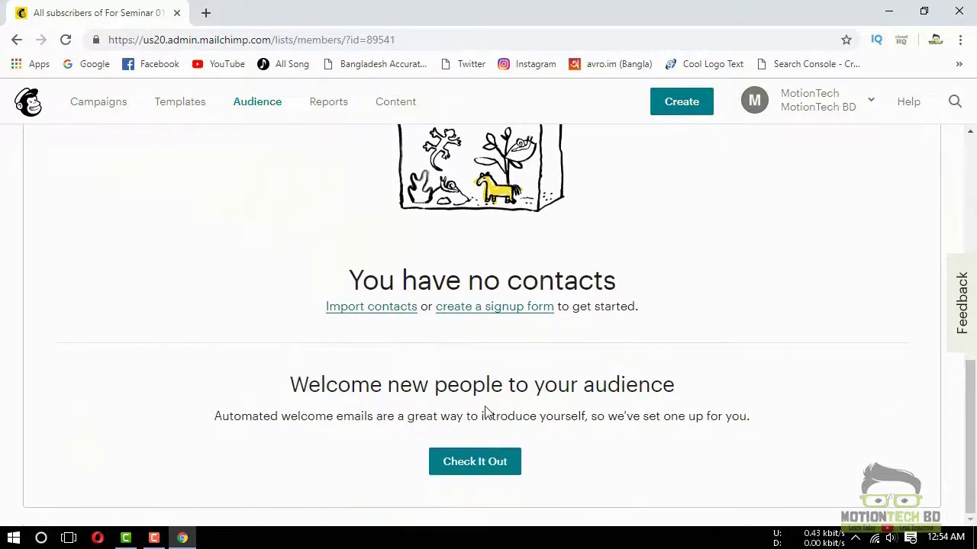
click(399, 315)
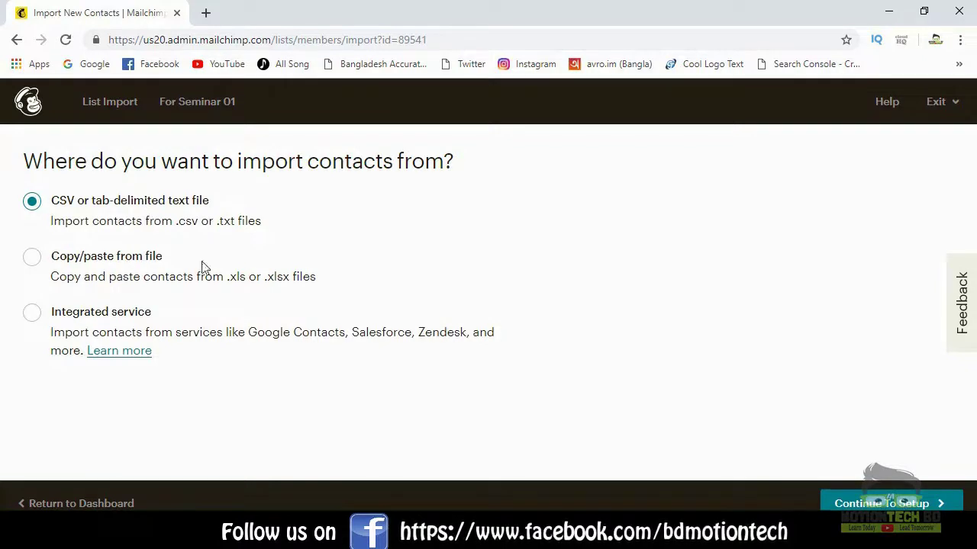
Choose the Copy/paste import method and accept the possible billing plan upgrade
click(152, 258)
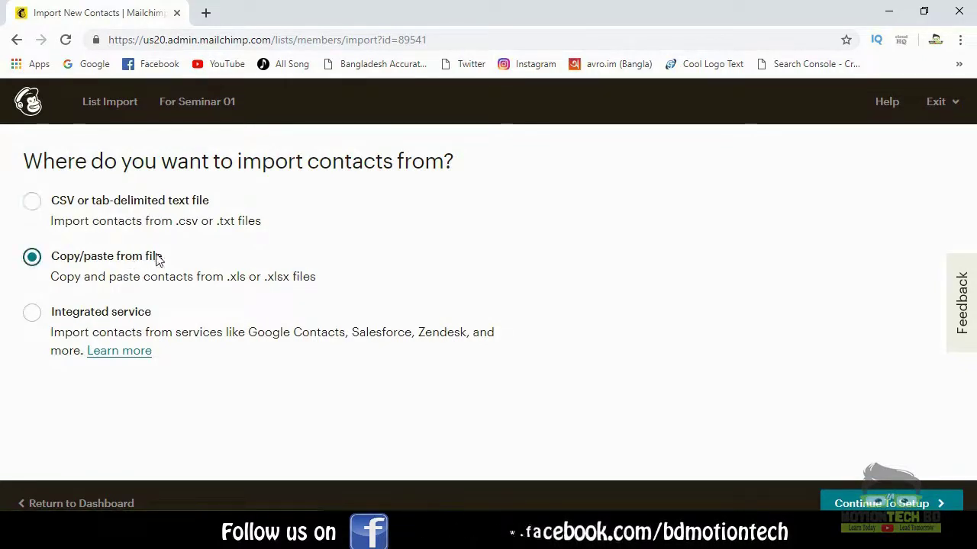
click(875, 504)
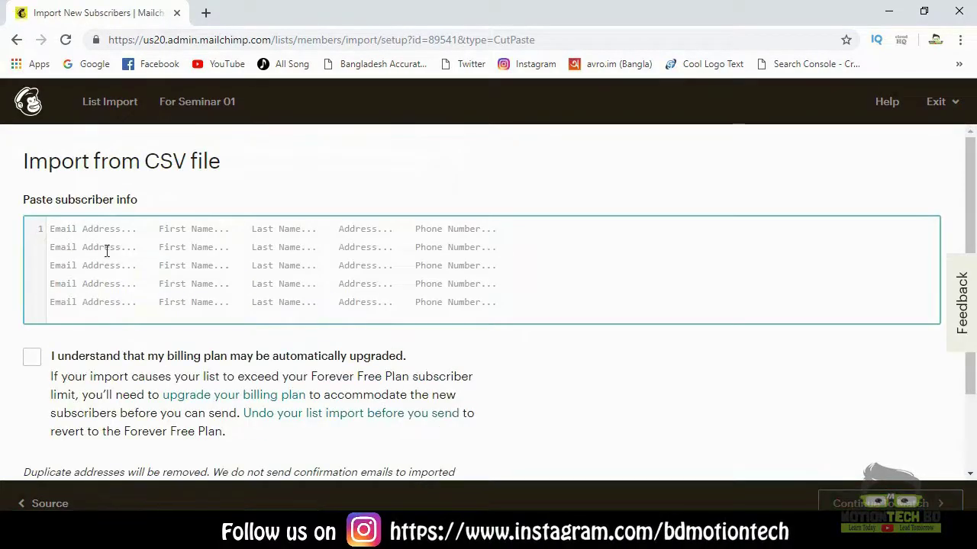
click(31, 356)
Paste two subscriber e-mail addresses into the import box and continue to matching
scroll(244, 349, down, 1)
scroll(244, 349, down, 1)
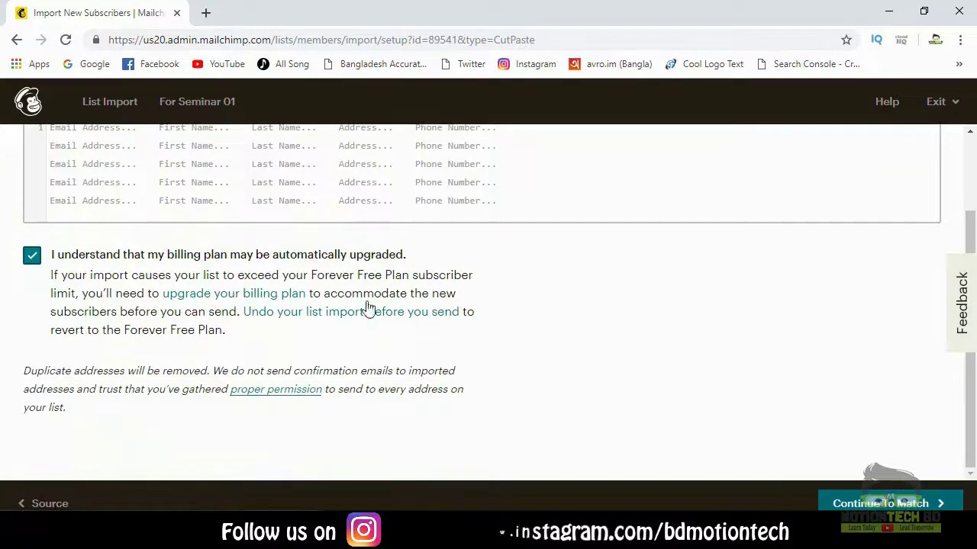
scroll(114, 202, up, 1)
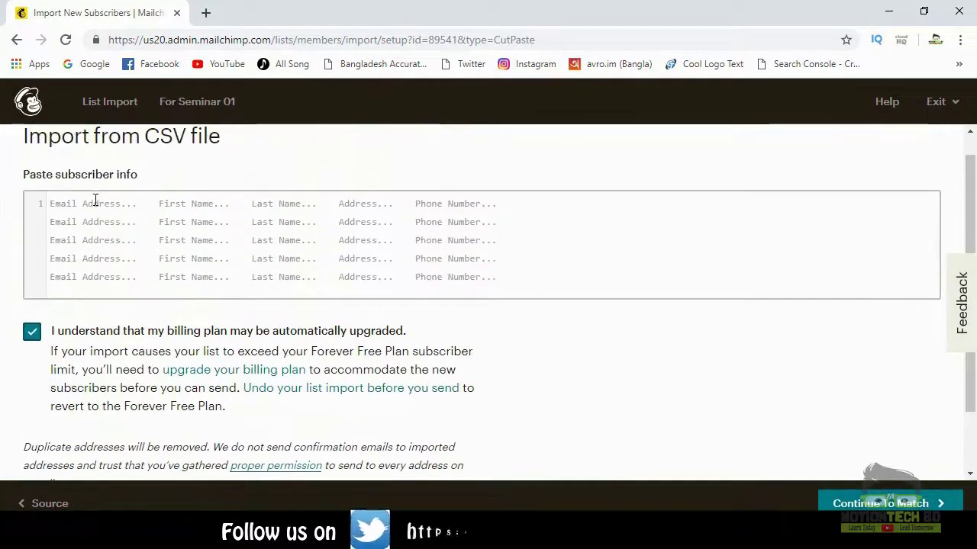
click(96, 200)
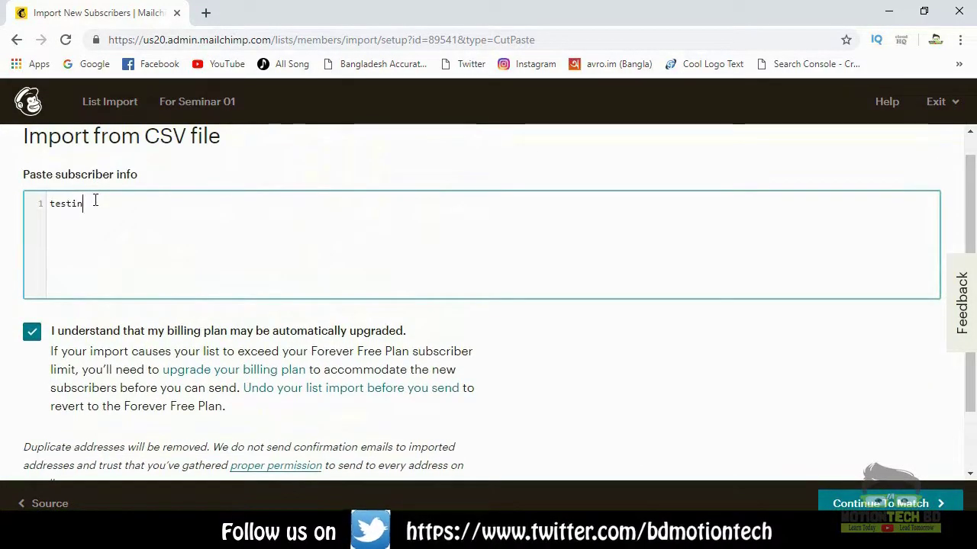
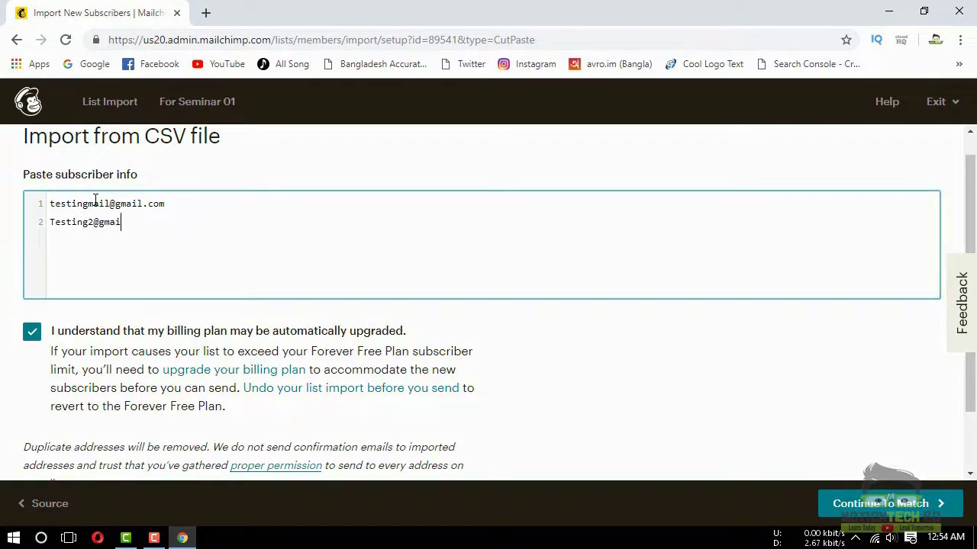
scroll(633, 377, down, 1)
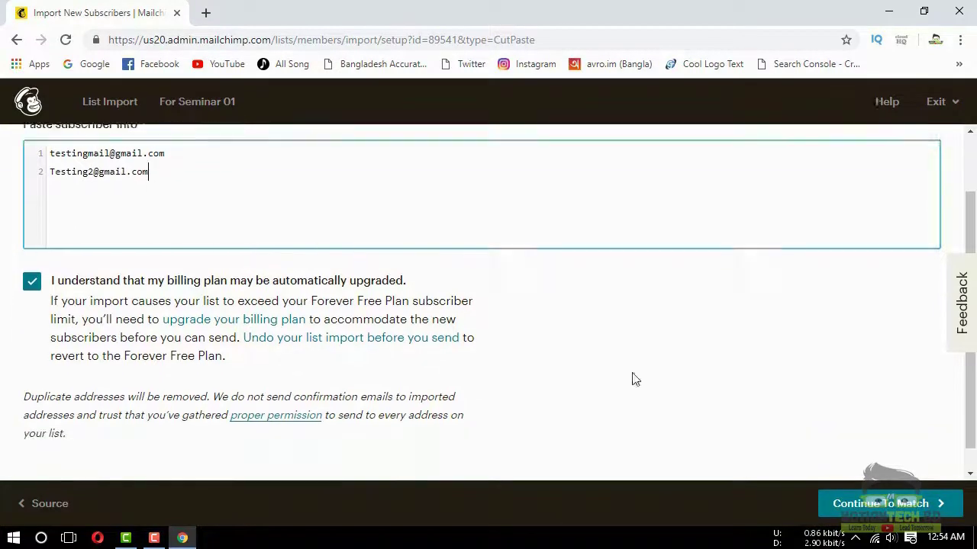
click(881, 515)
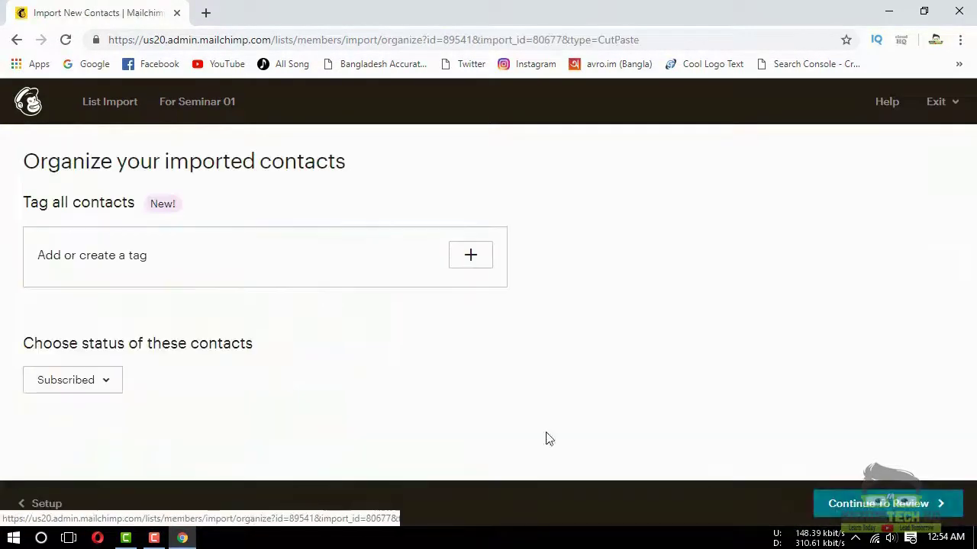
Tag all imported contacts 'Seminar', review the summary and import them
click(469, 259)
text(Seminar)
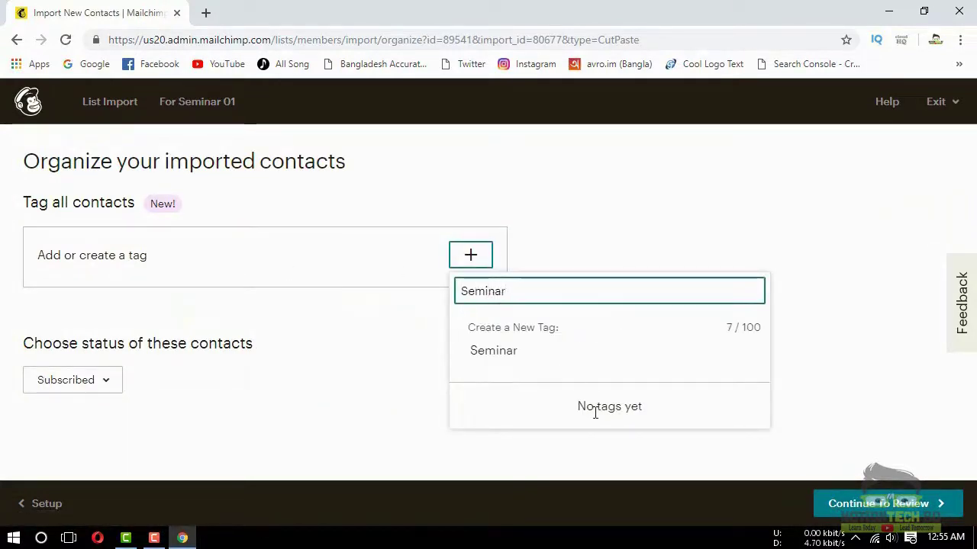
click(487, 355)
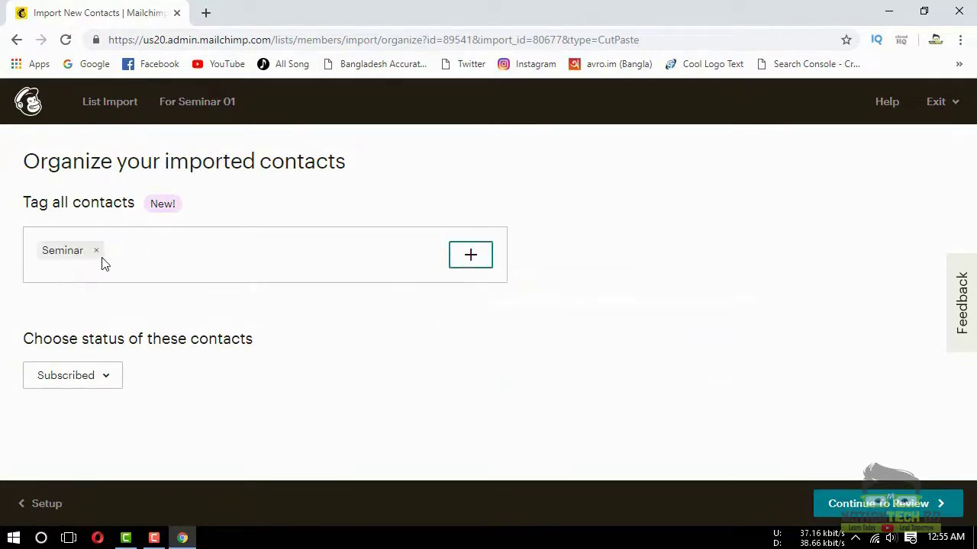
click(831, 505)
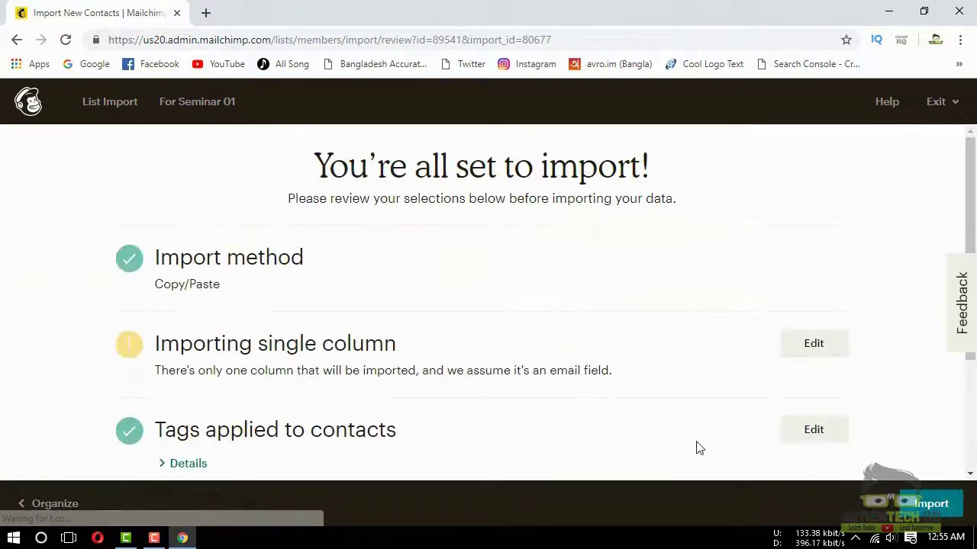
scroll(737, 457, down, 1)
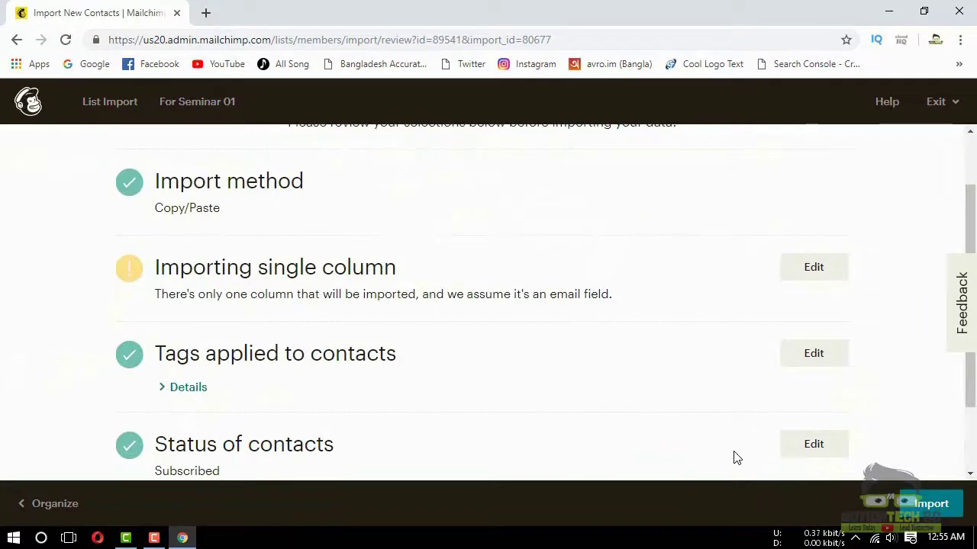
scroll(737, 457, down, 1)
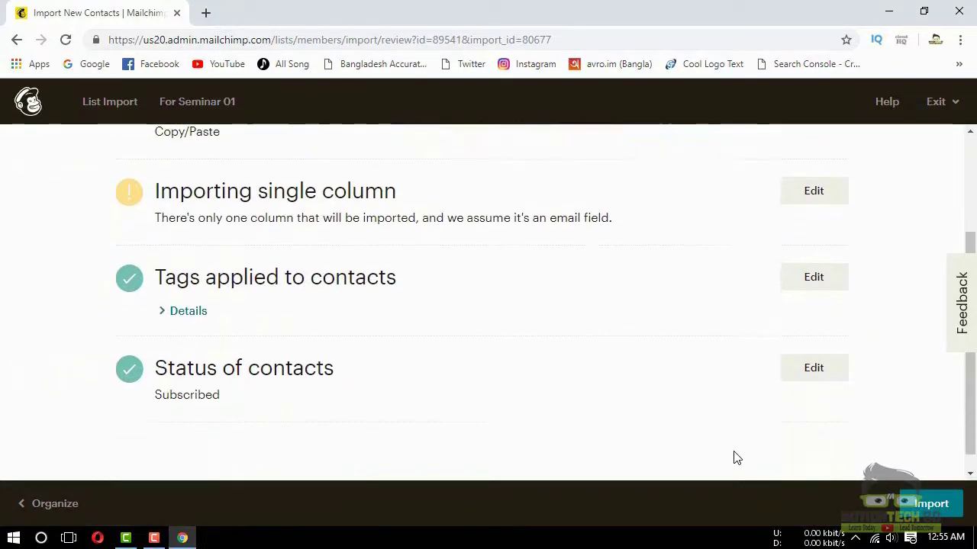
click(937, 505)
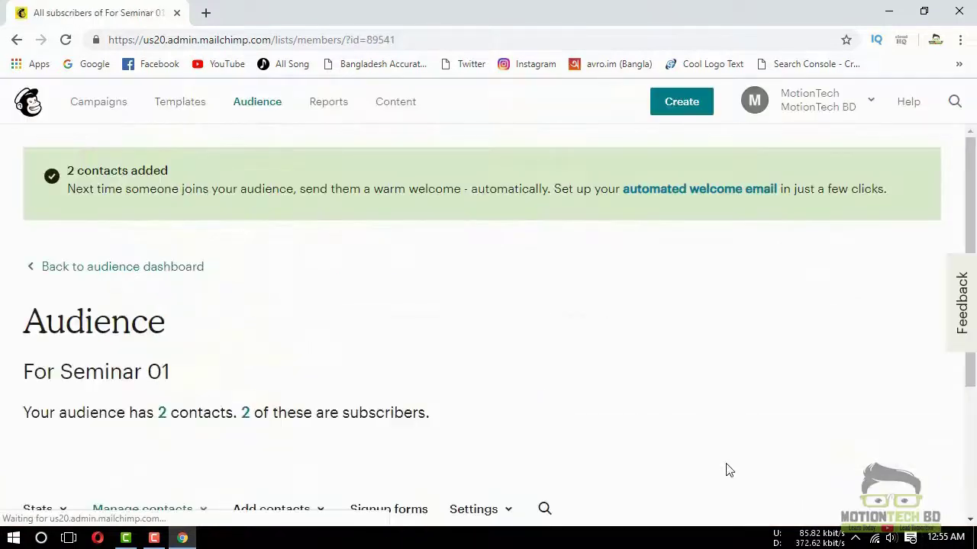
Check the two subscribed contacts in the audience table, then go to Campaigns
scroll(605, 424, down, 4)
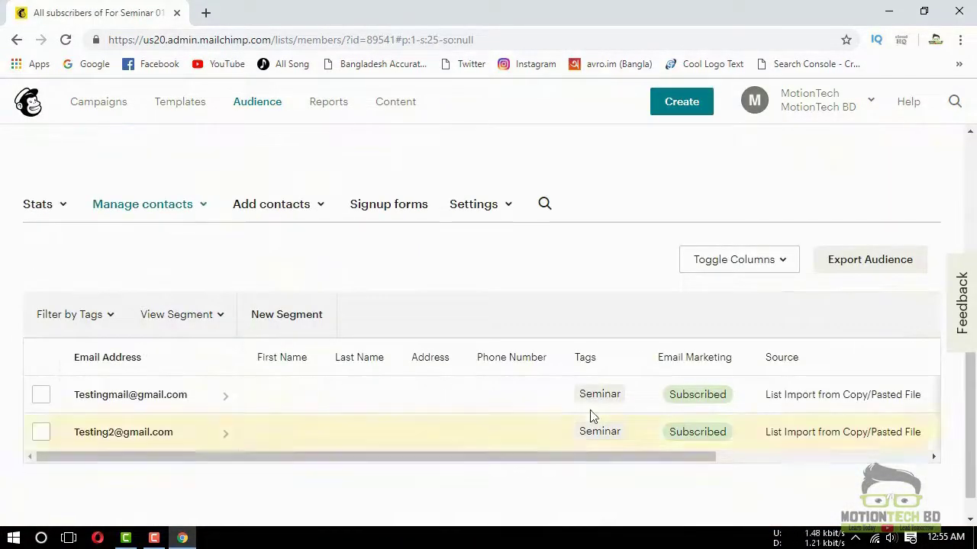
scroll(595, 427, down, 1)
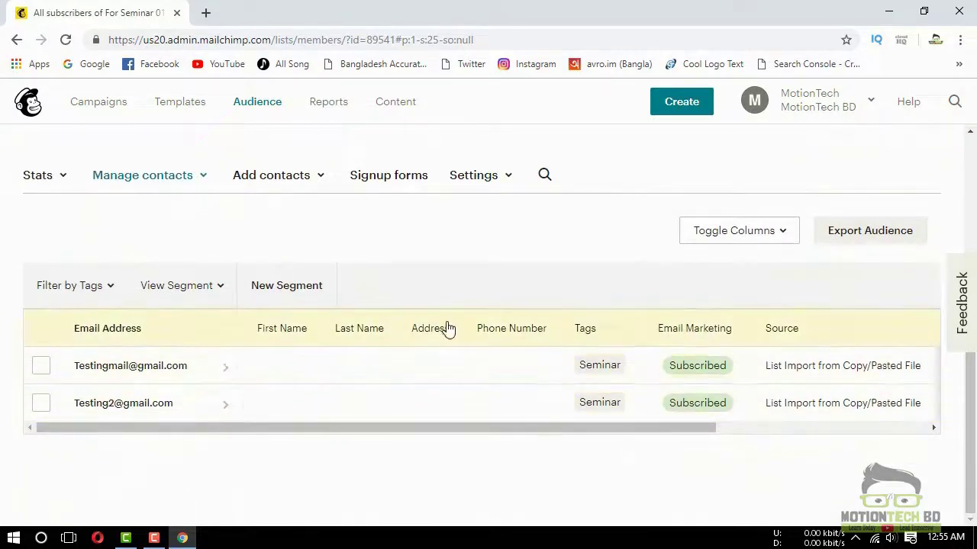
scroll(458, 382, up, 5)
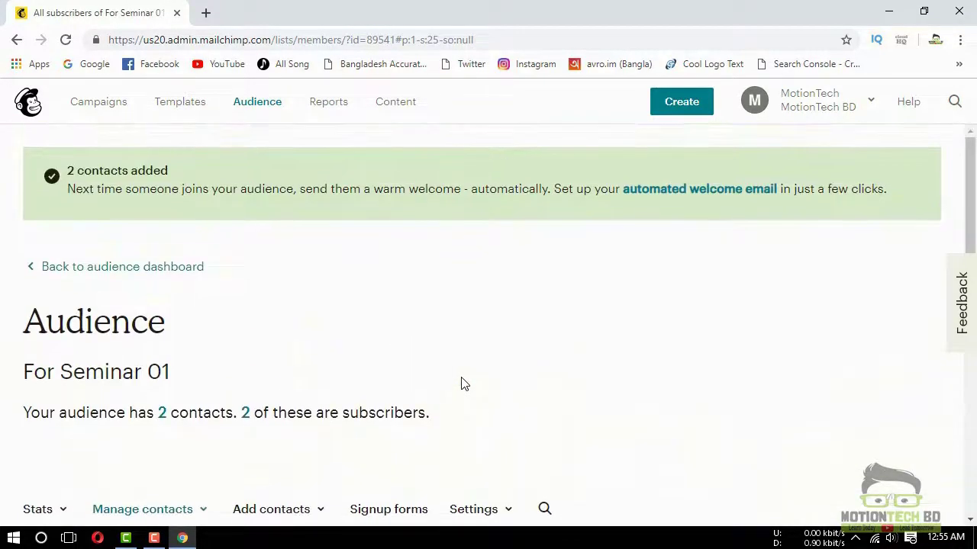
click(77, 108)
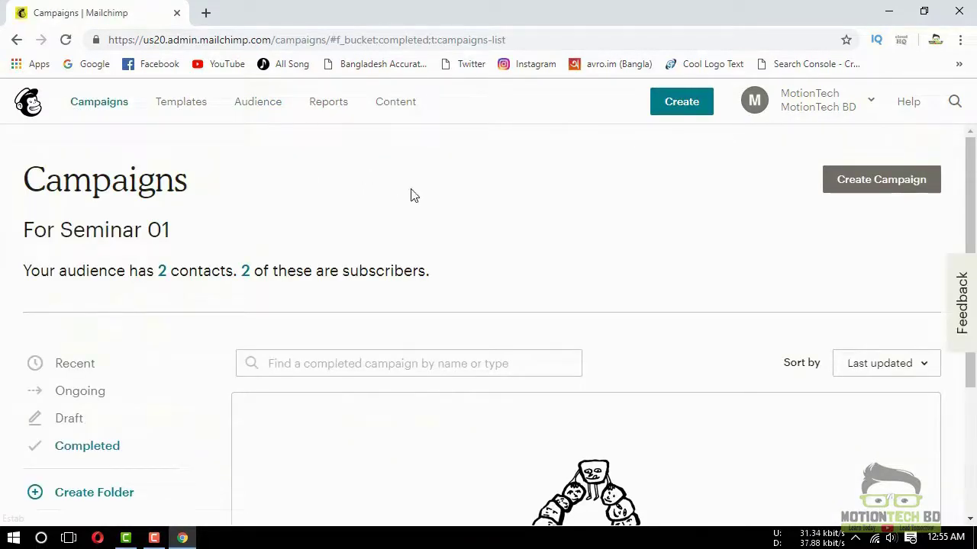
Create a new Email campaign named 'Seminar 01' and begin its setup
scroll(412, 196, down, 2)
scroll(543, 244, up, 3)
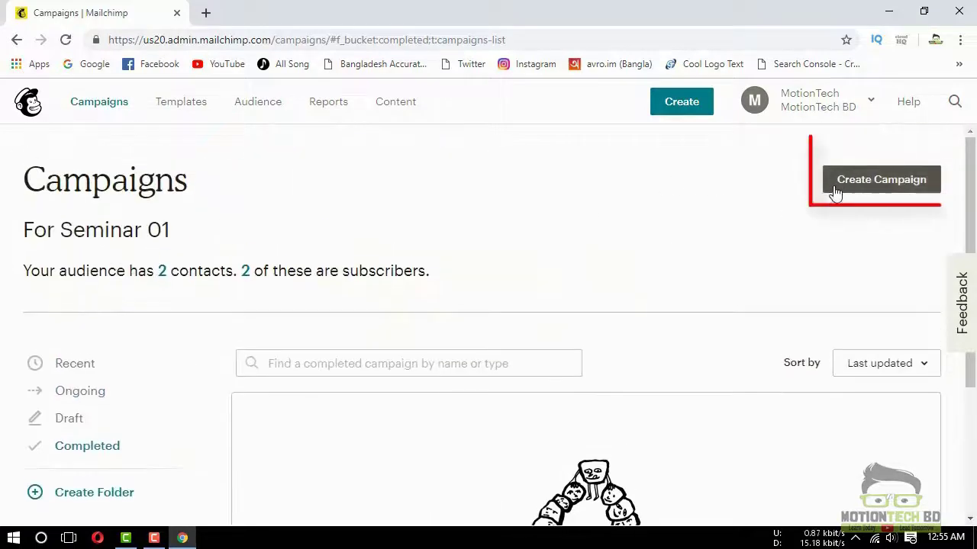
click(878, 192)
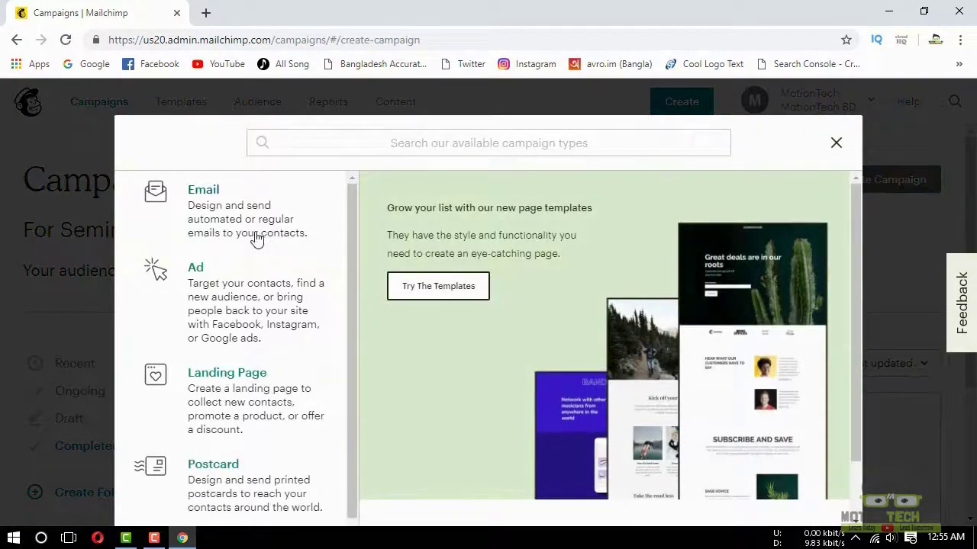
click(211, 201)
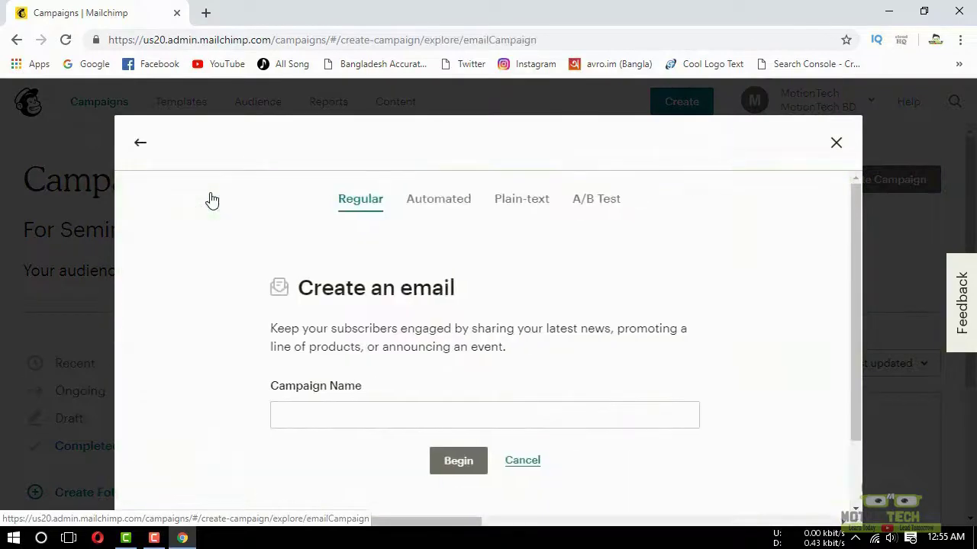
click(322, 425)
click(318, 452)
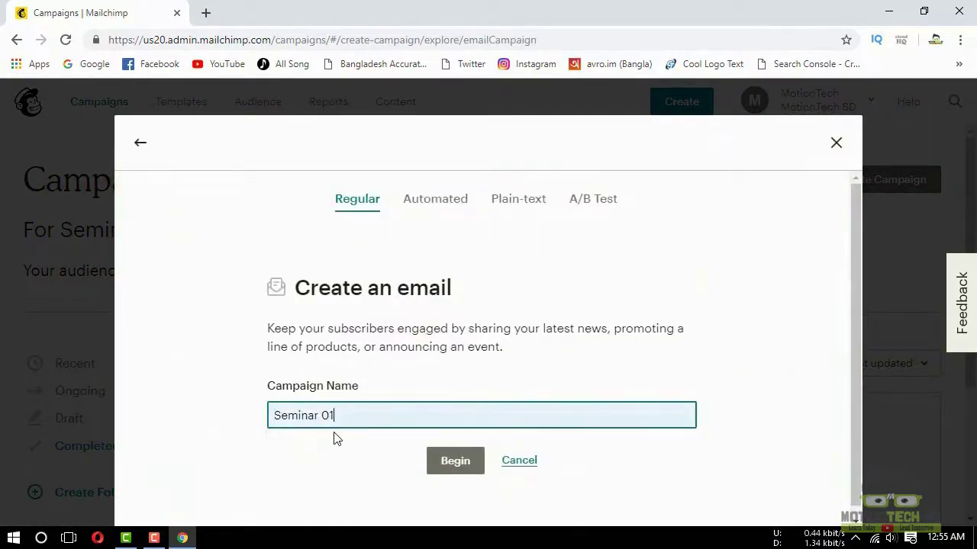
click(454, 461)
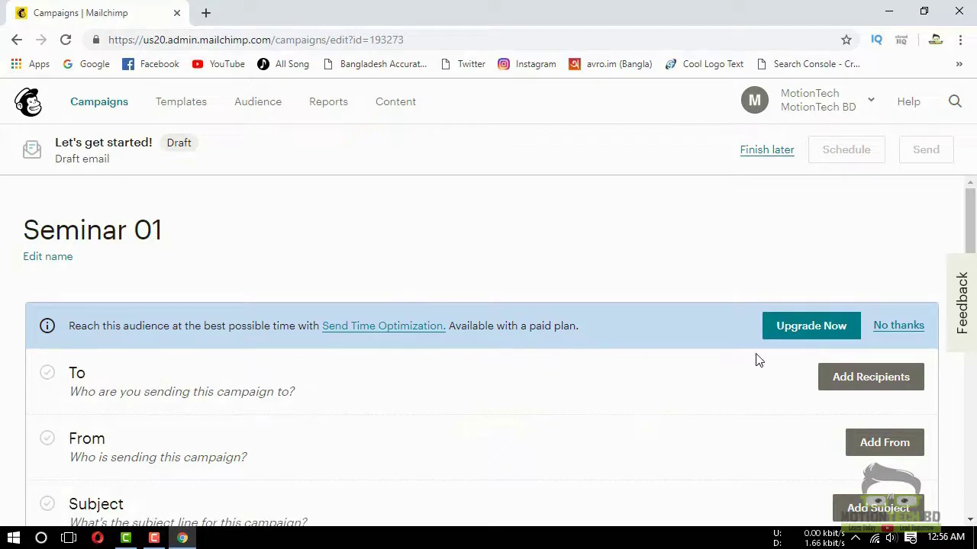
Set the campaign recipients to the For Seminar 01 audience
click(857, 388)
scroll(366, 369, down, 1)
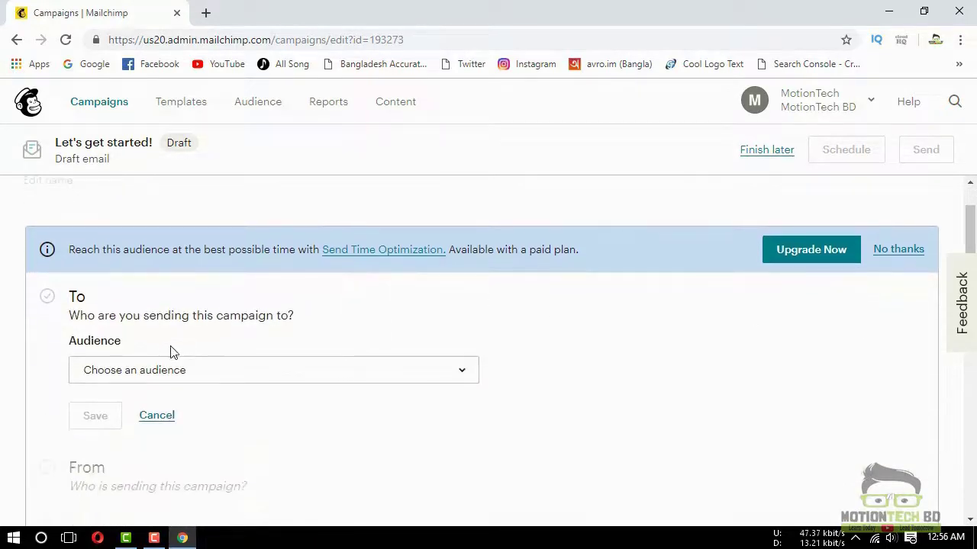
click(160, 374)
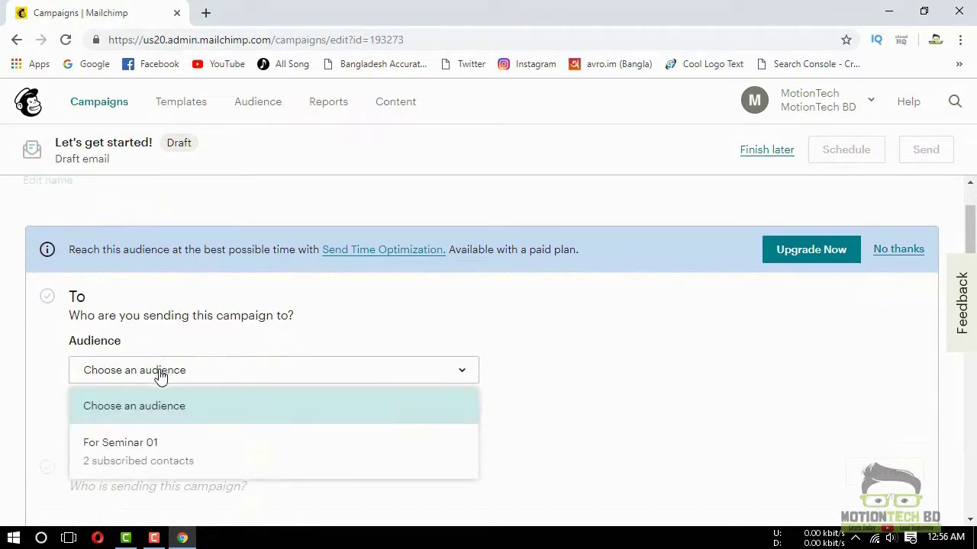
click(149, 456)
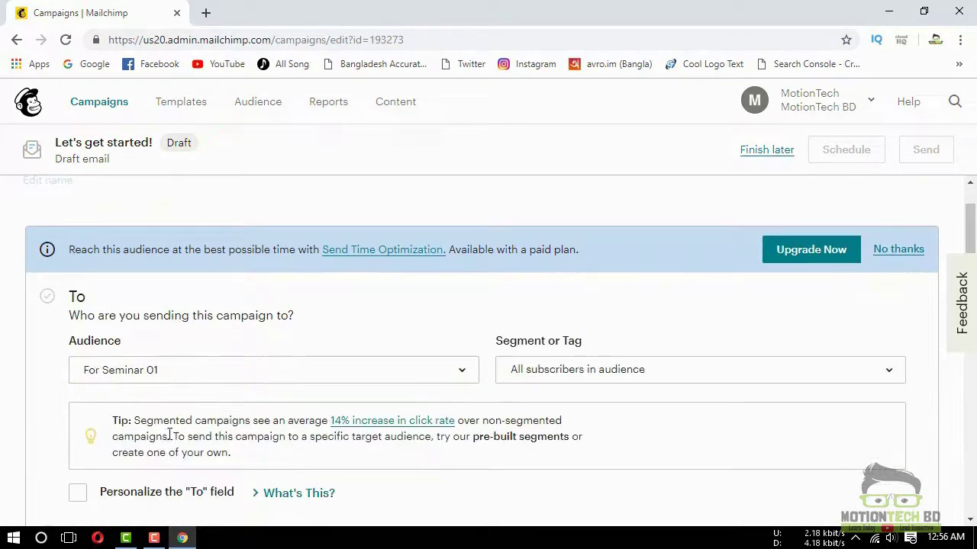
scroll(256, 396, down, 2)
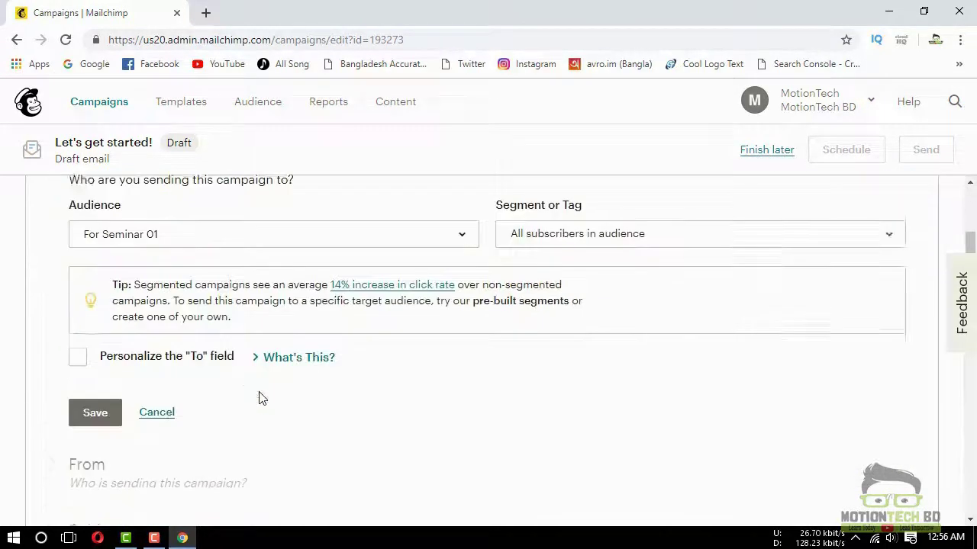
click(95, 396)
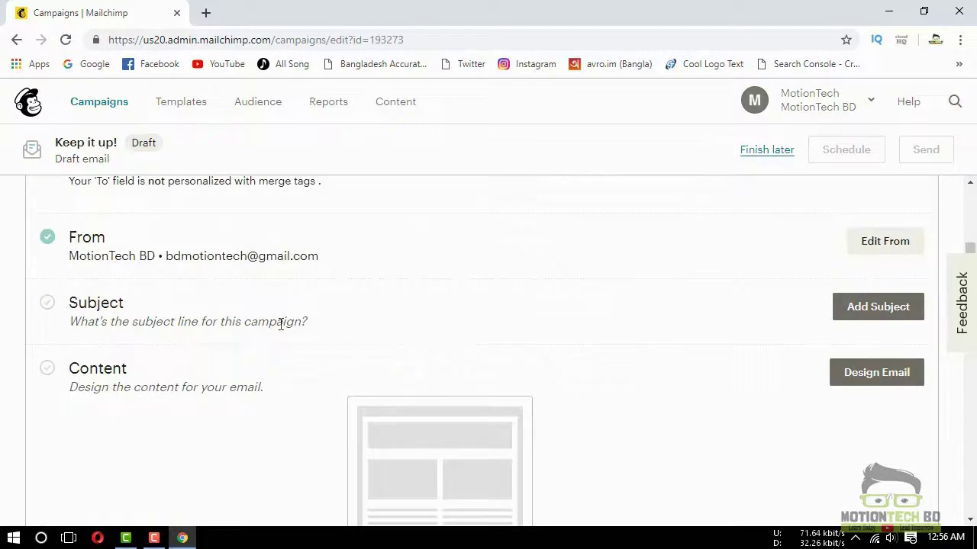
scroll(136, 305, up, 1)
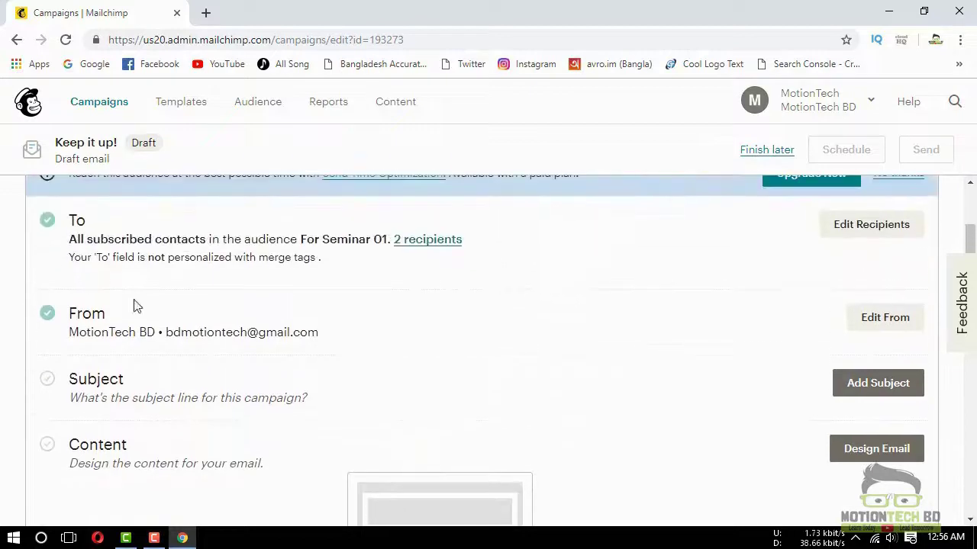
Save 'Testing' as the campaign's subject line
click(835, 388)
click(173, 383)
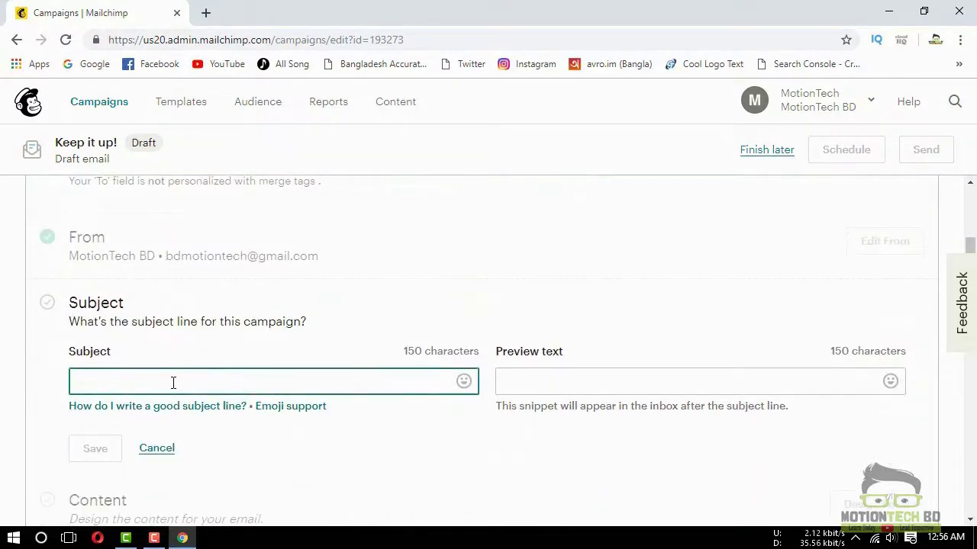
text(Testing)
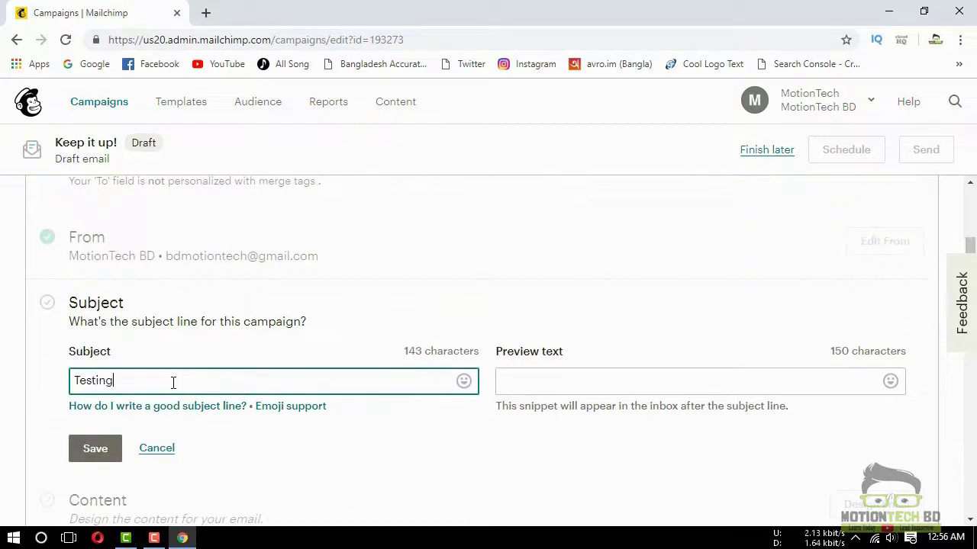
click(594, 391)
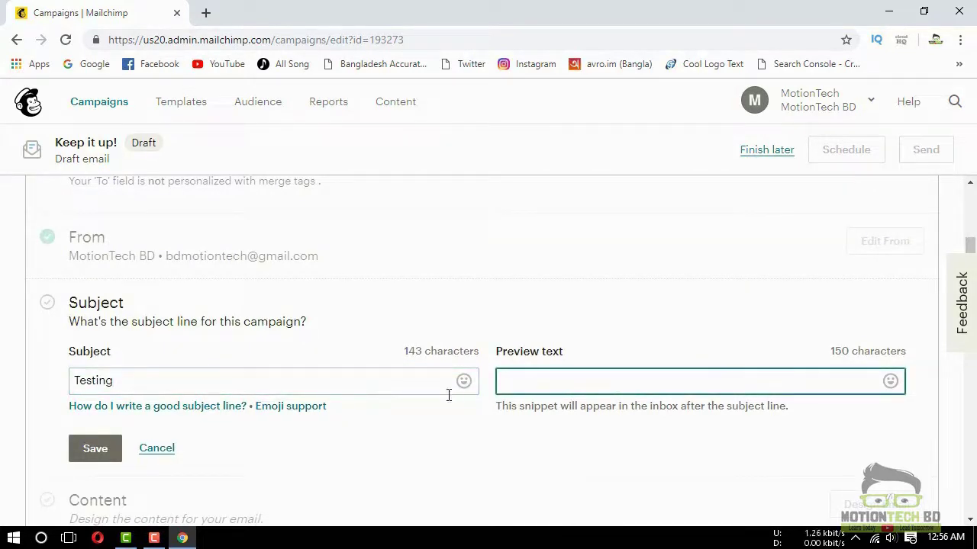
scroll(449, 393, down, 1)
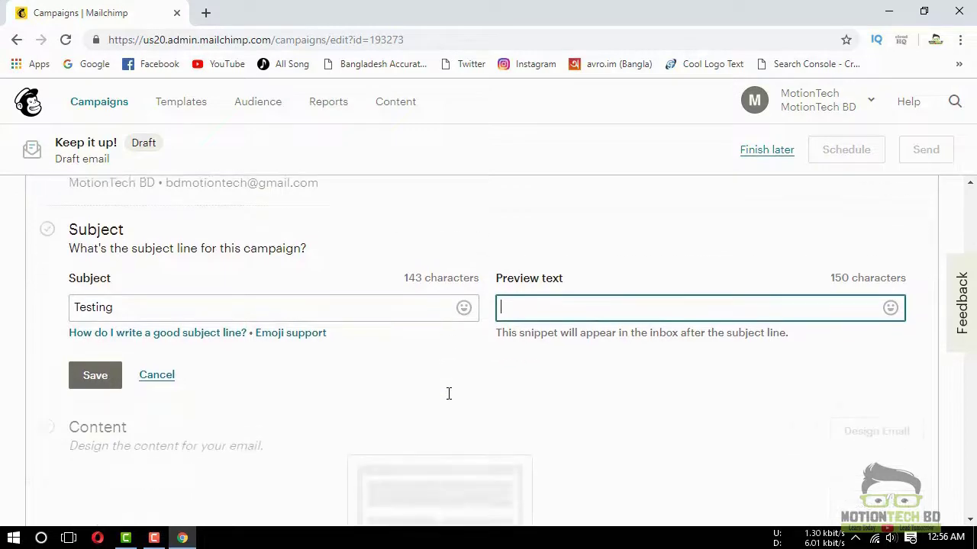
click(98, 373)
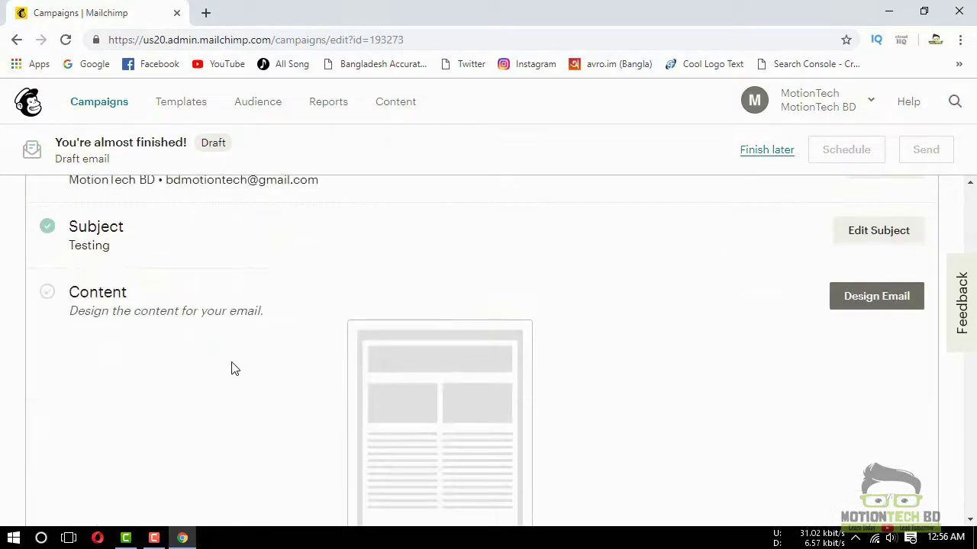
Browse the saved, custom-coded and past-campaign template options for the email design
click(876, 304)
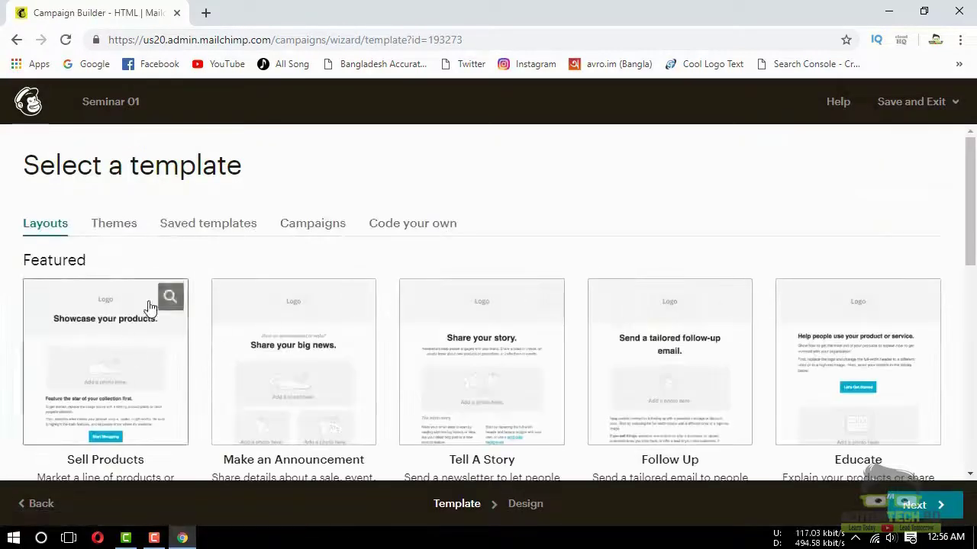
click(197, 229)
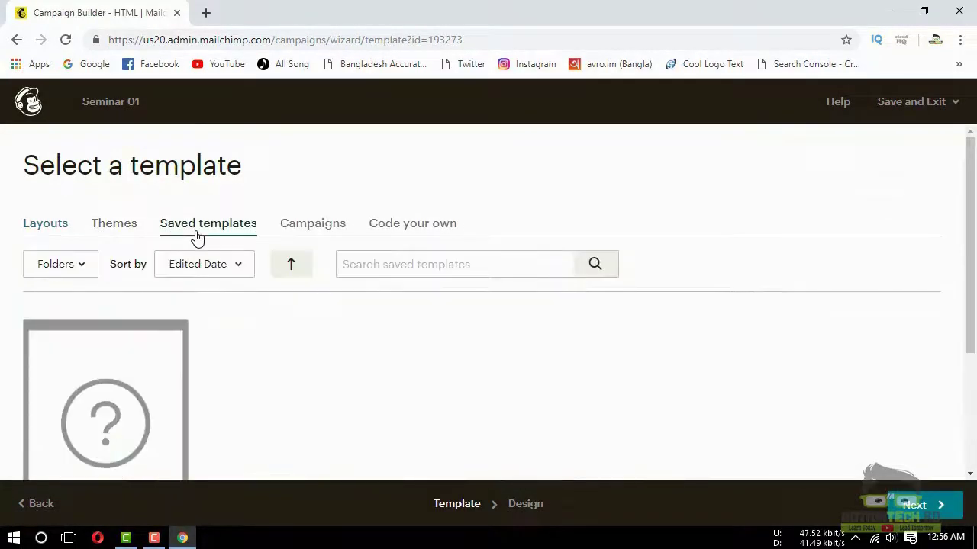
scroll(153, 345, down, 2)
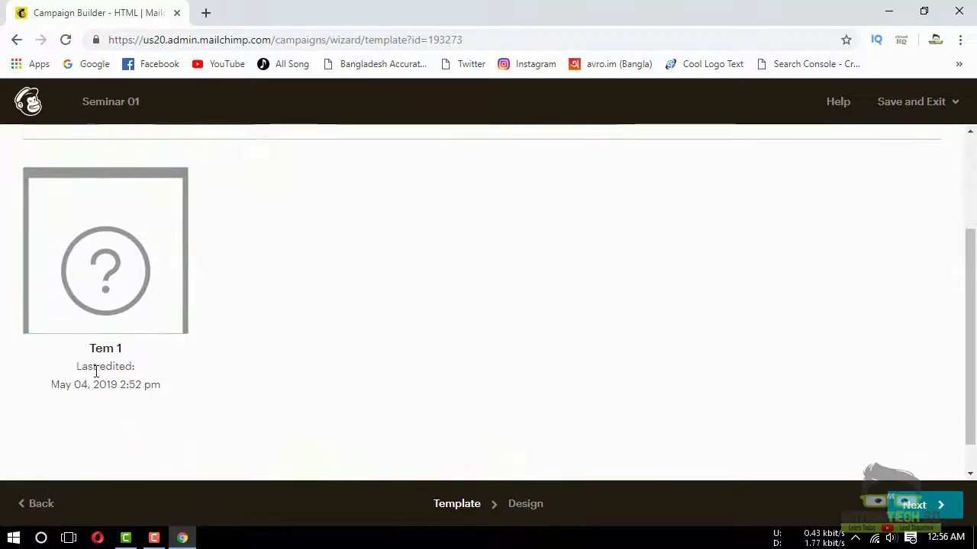
scroll(96, 372, up, 1)
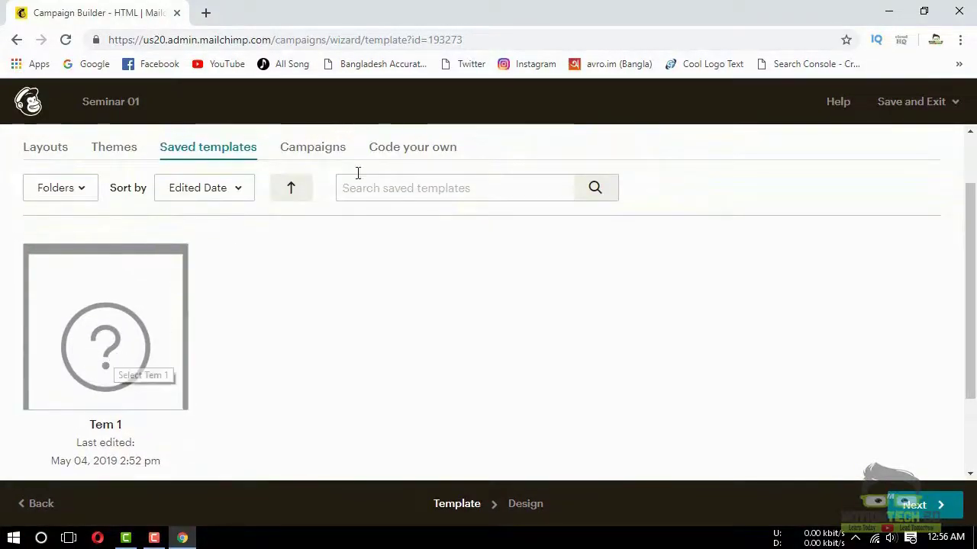
click(407, 155)
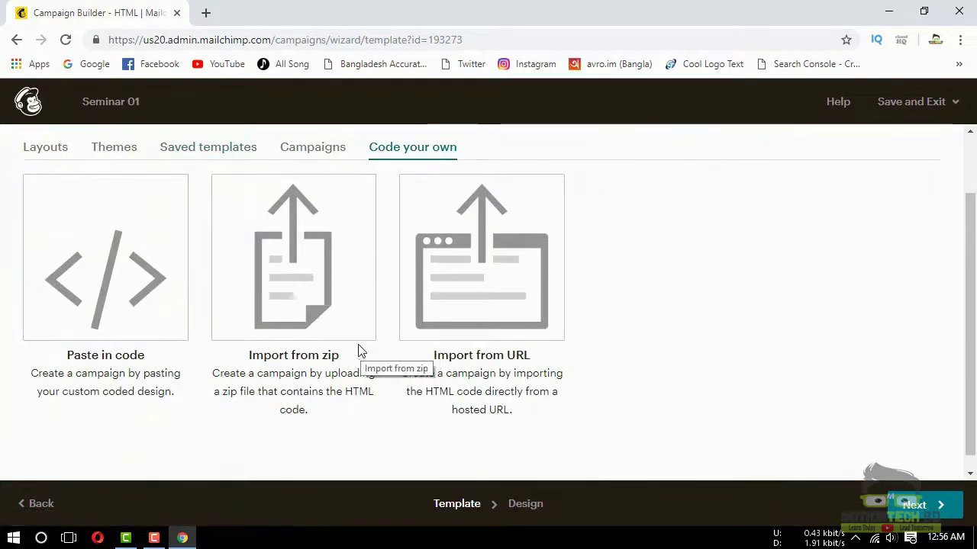
scroll(244, 306, up, 1)
scroll(258, 272, up, 1)
click(308, 222)
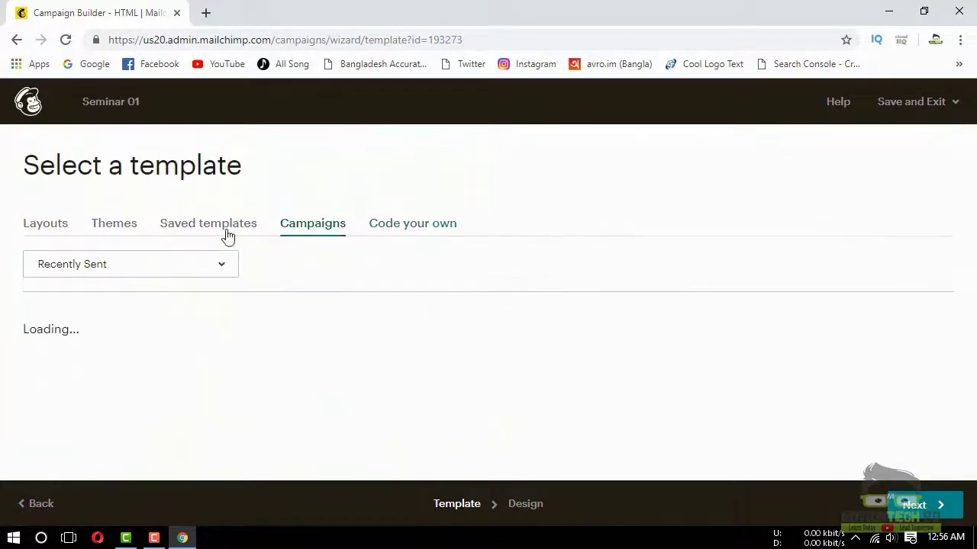
click(217, 236)
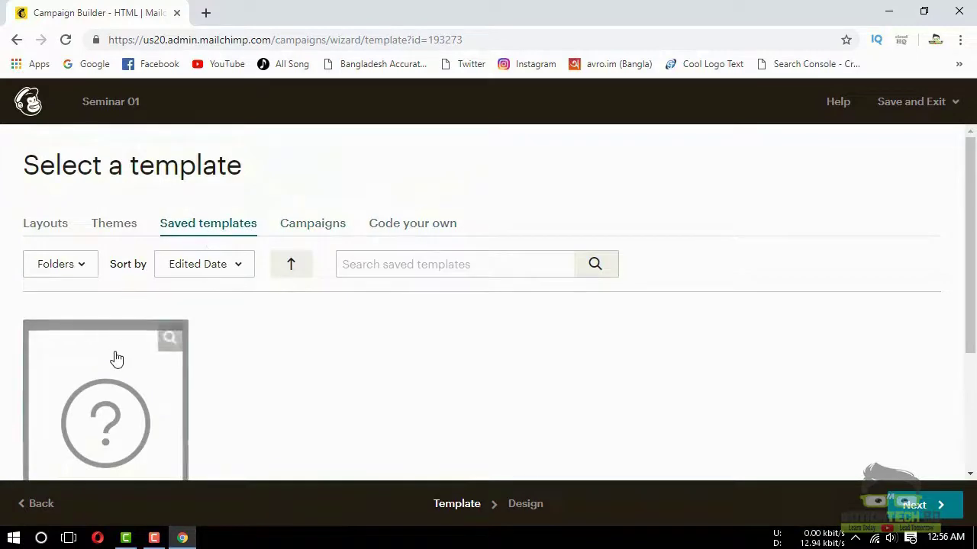
Apply the saved template Tem 1 as the email content and save the design
scroll(107, 362, down, 2)
click(109, 288)
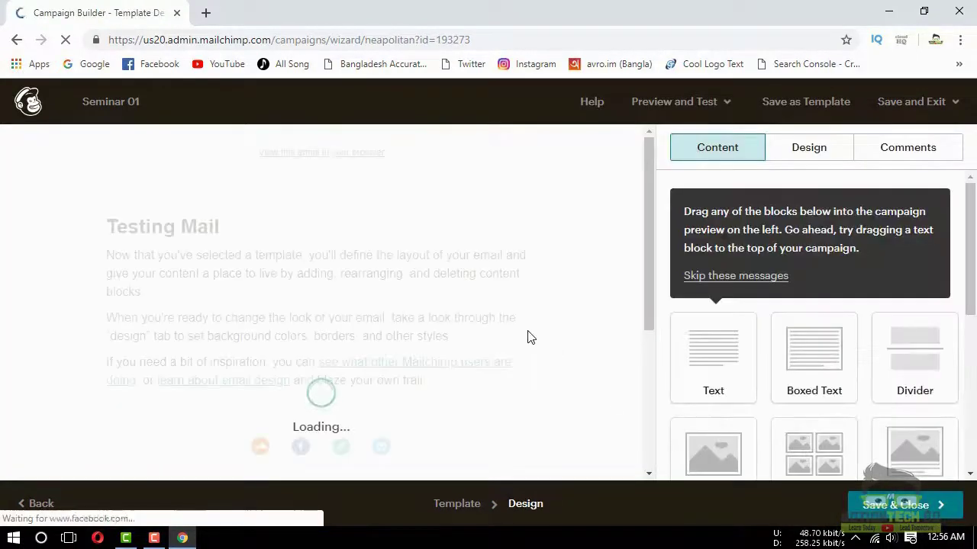
scroll(826, 445, down, 1)
click(893, 505)
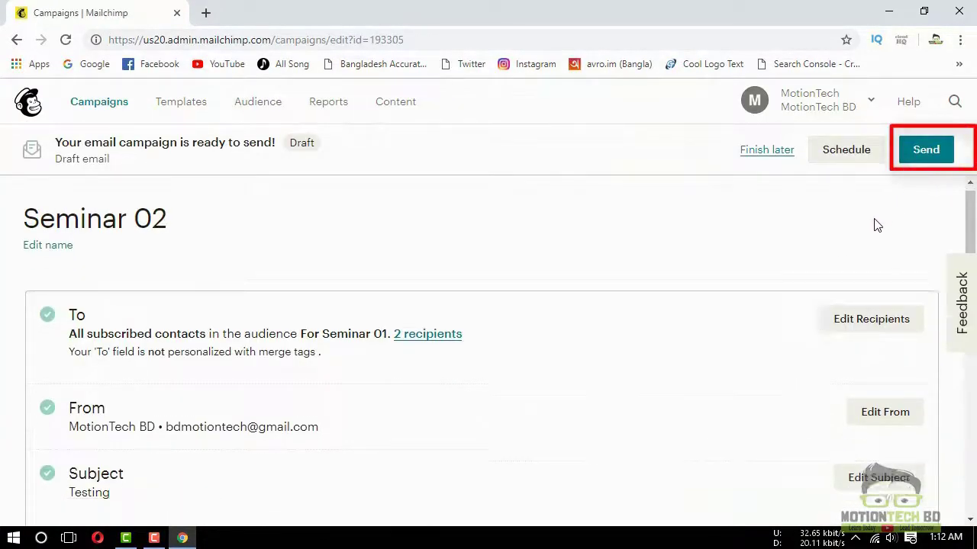
scroll(860, 230, down, 2)
scroll(411, 279, up, 1)
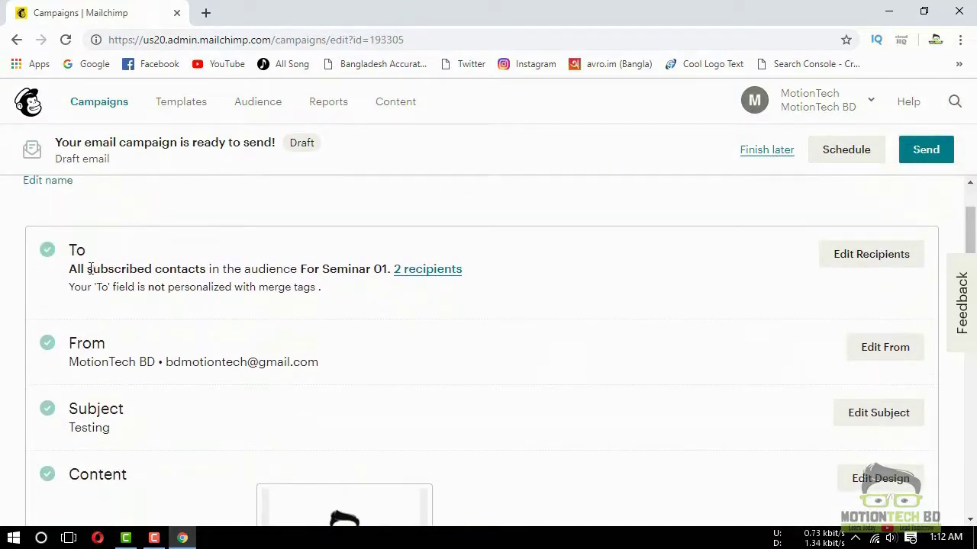